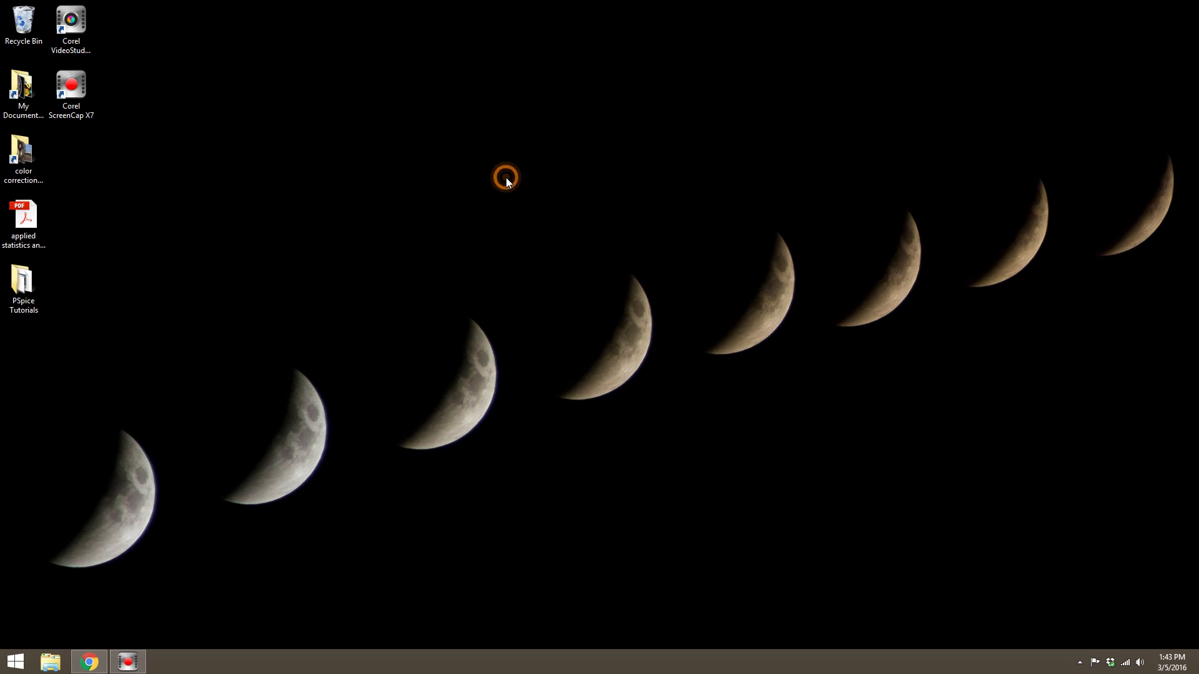
Create a new folder named PSpice on the desktop
{"action": "right_click", "coordinate": [507, 178]}
{"action": "mouse_move", "coordinate": [571, 297]}
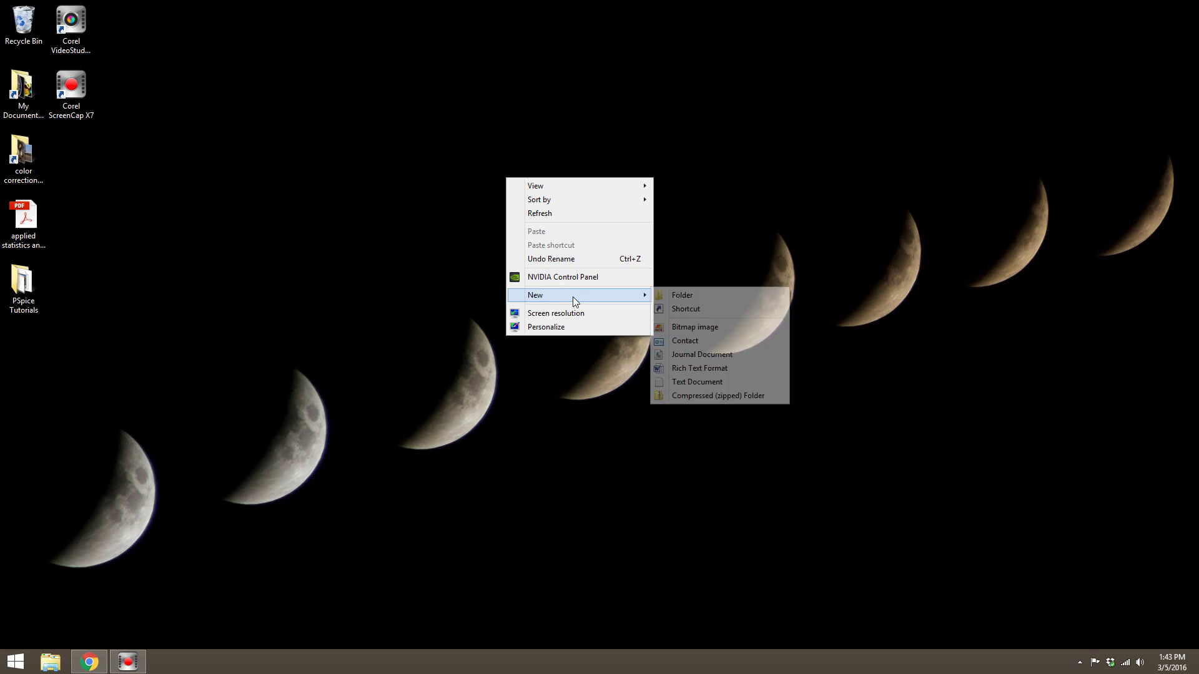
{"action": "left_click", "coordinate": [664, 294]}
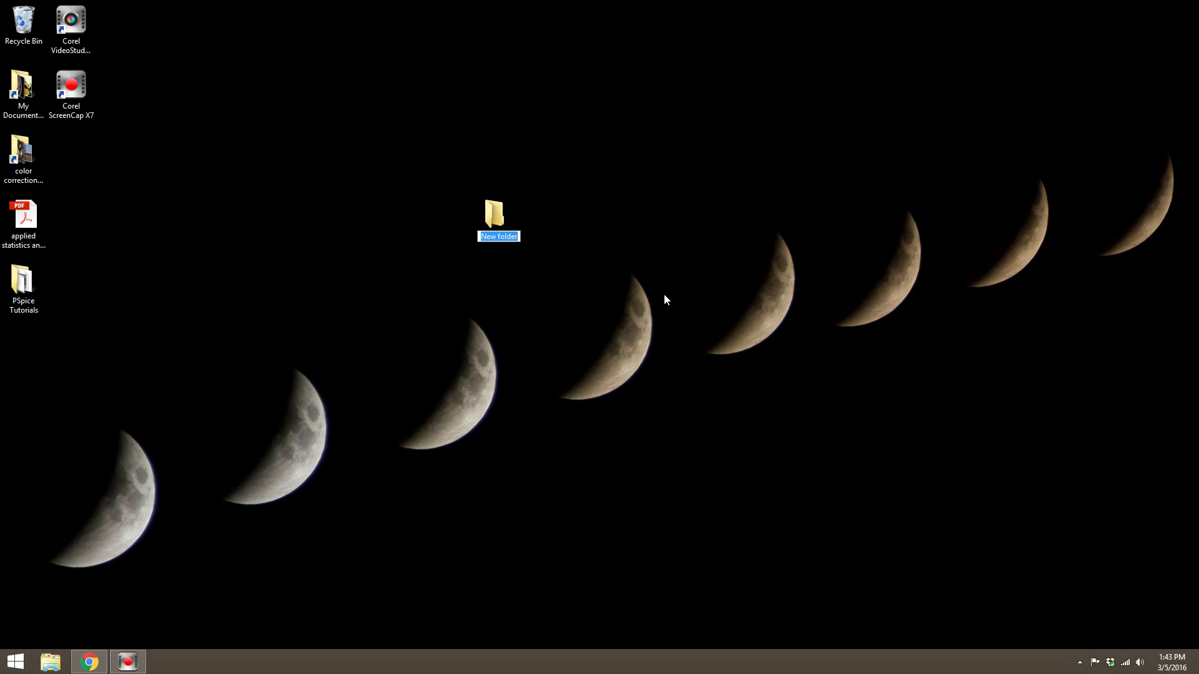
{"action": "type", "text": "PSpice"}
{"action": "key", "text": "Return"}
{"action": "key", "text": "Return"}
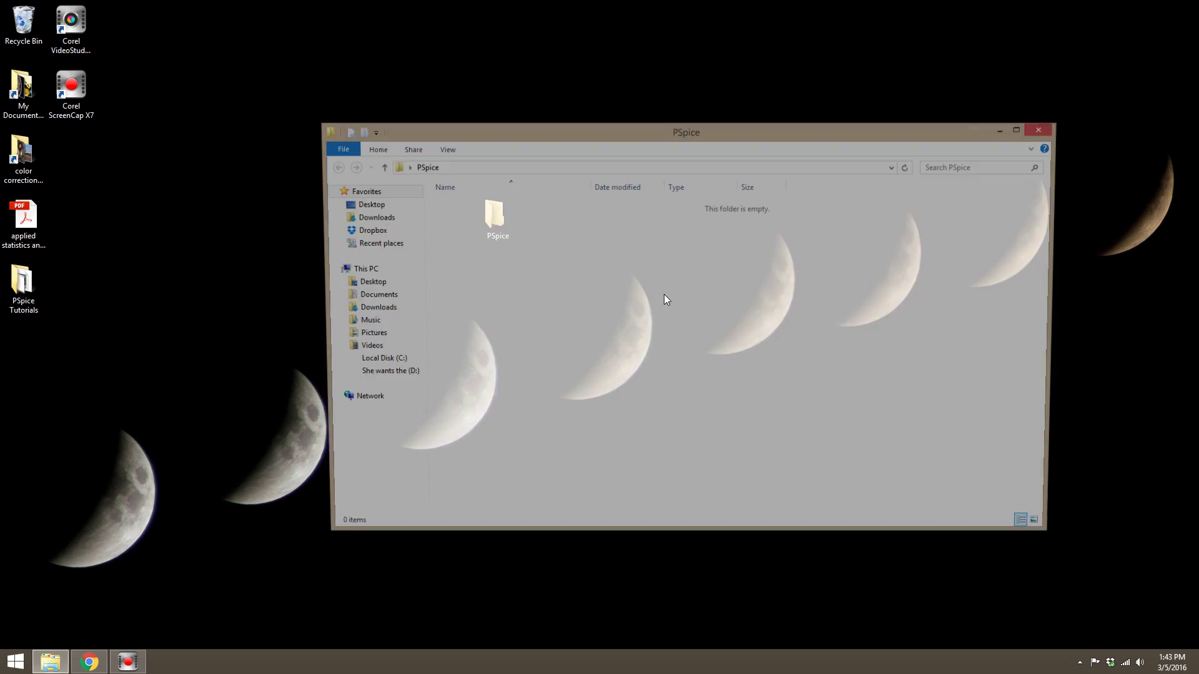
Inside PSpice, create a new folder named Tutorial 1
{"action": "left_click", "coordinate": [358, 130]}
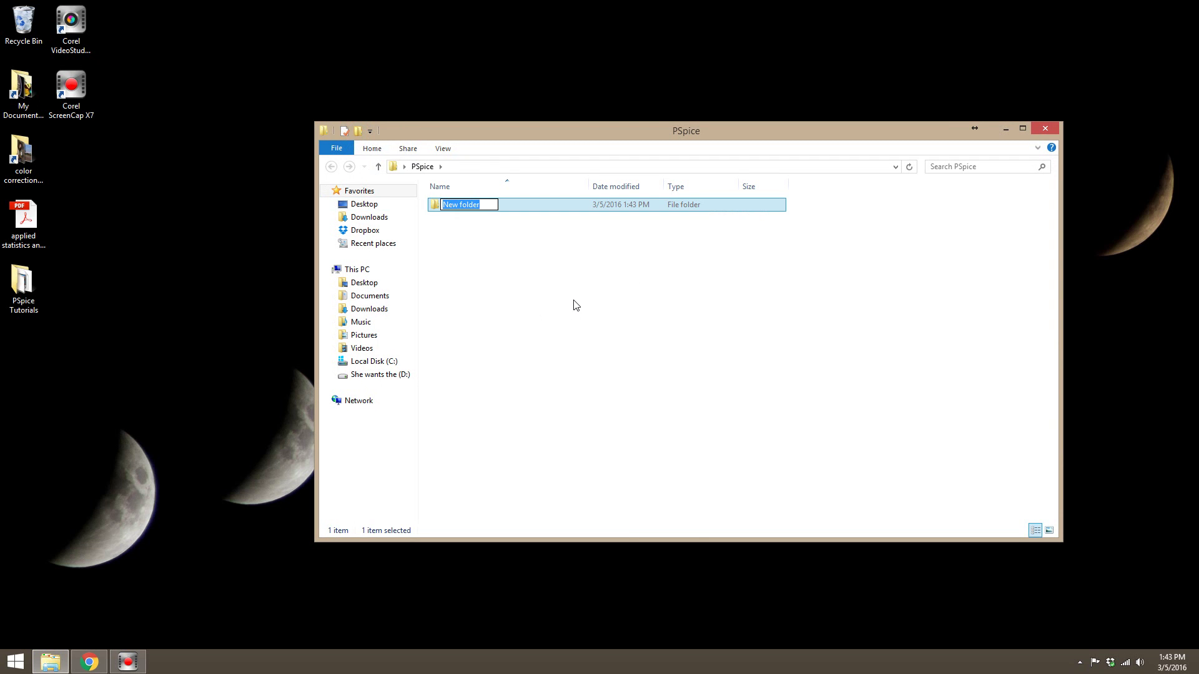
{"action": "type", "text": "Tutorial 1"}
{"action": "key", "text": "Return"}
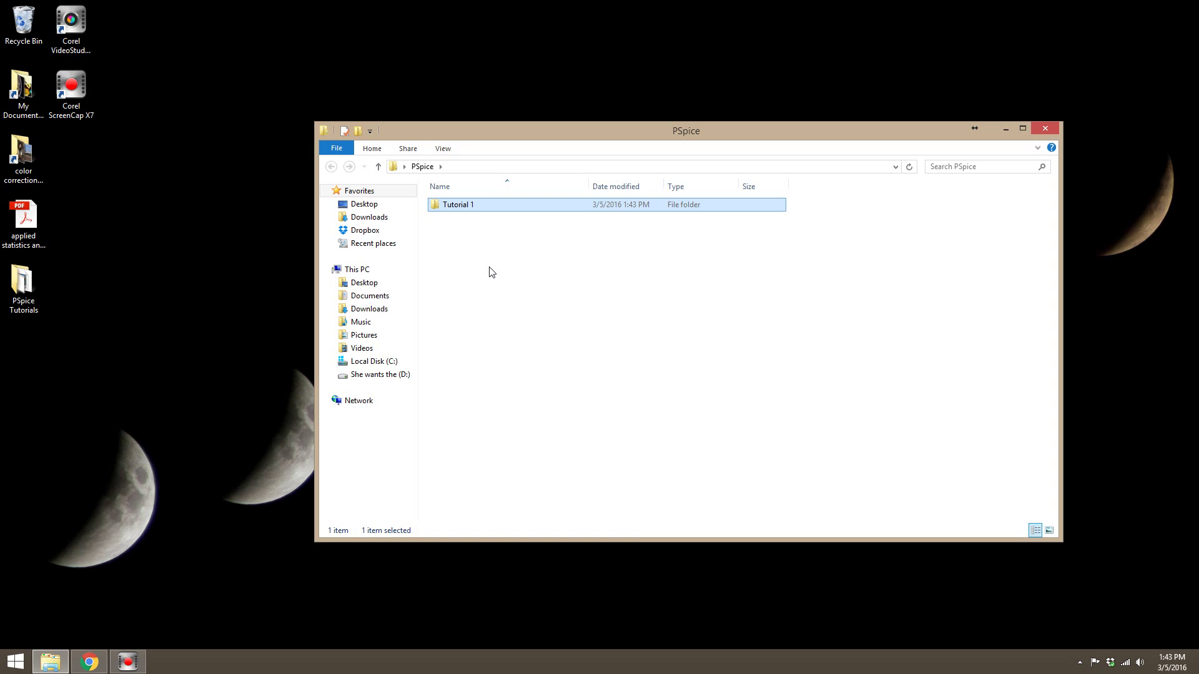
Launch OrCAD Capture CIS Lite from the Start screen and maximize its window
{"action": "key", "text": "super"}
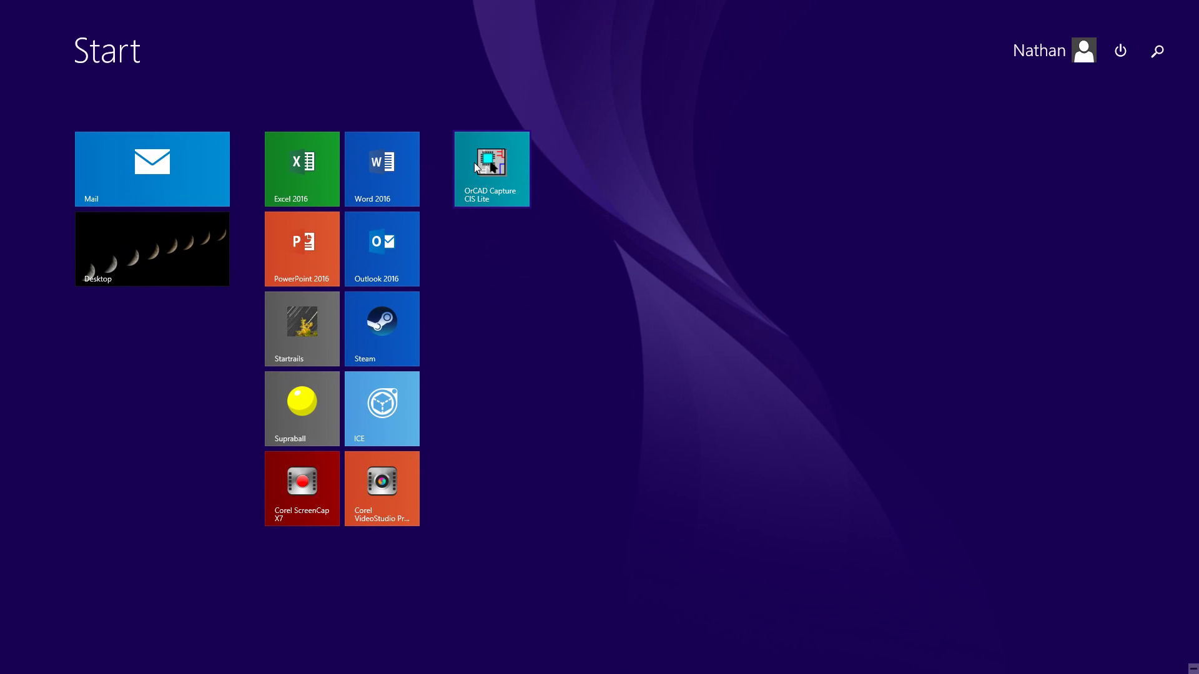
{"action": "left_click", "coordinate": [474, 162]}
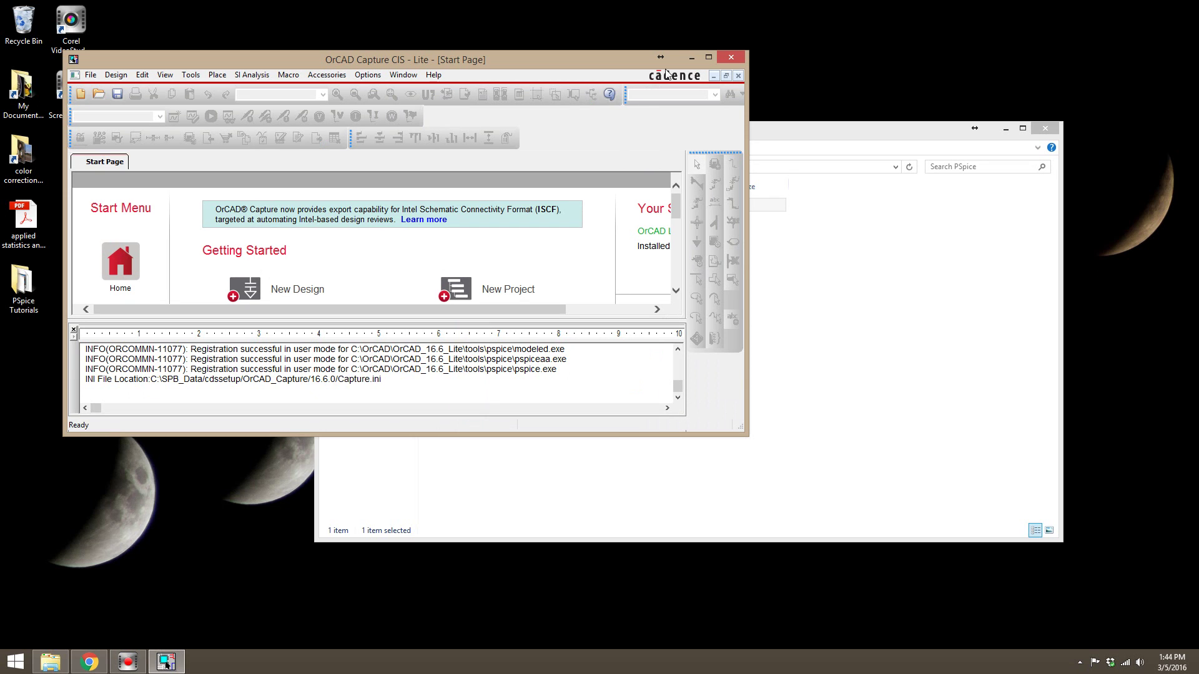
{"action": "left_click", "coordinate": [709, 56]}
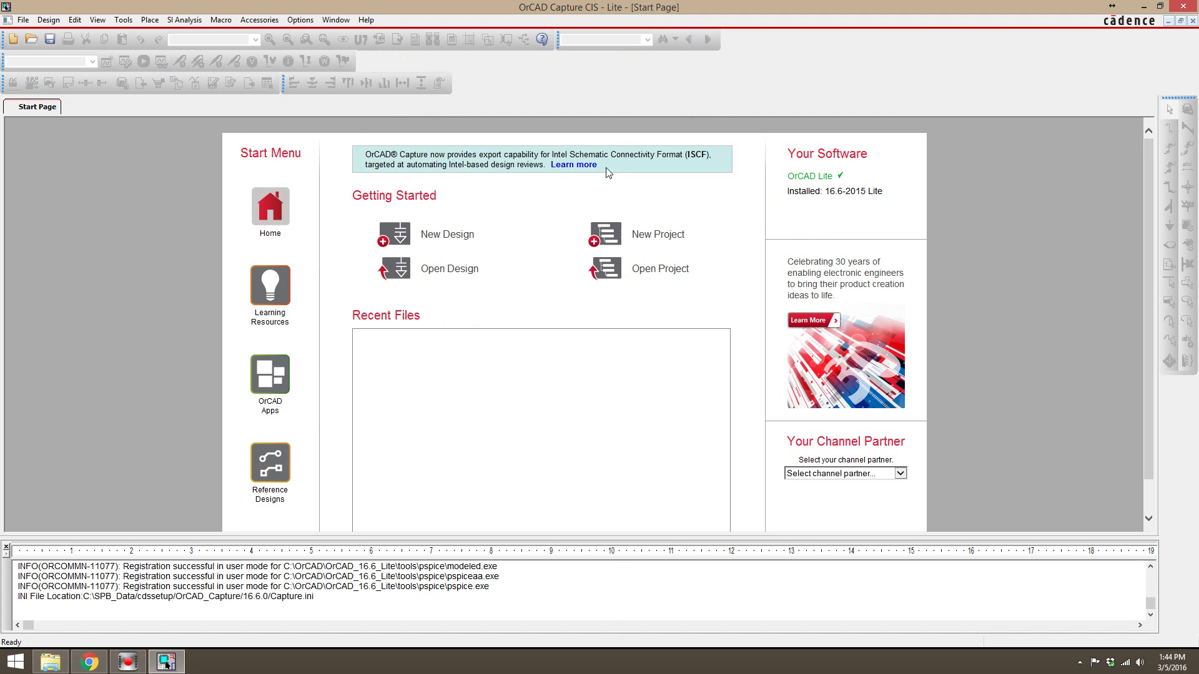
Start a new Analog or Mixed A/D project named Tutorial 1, then browse for its location
{"action": "left_click", "coordinate": [611, 235]}
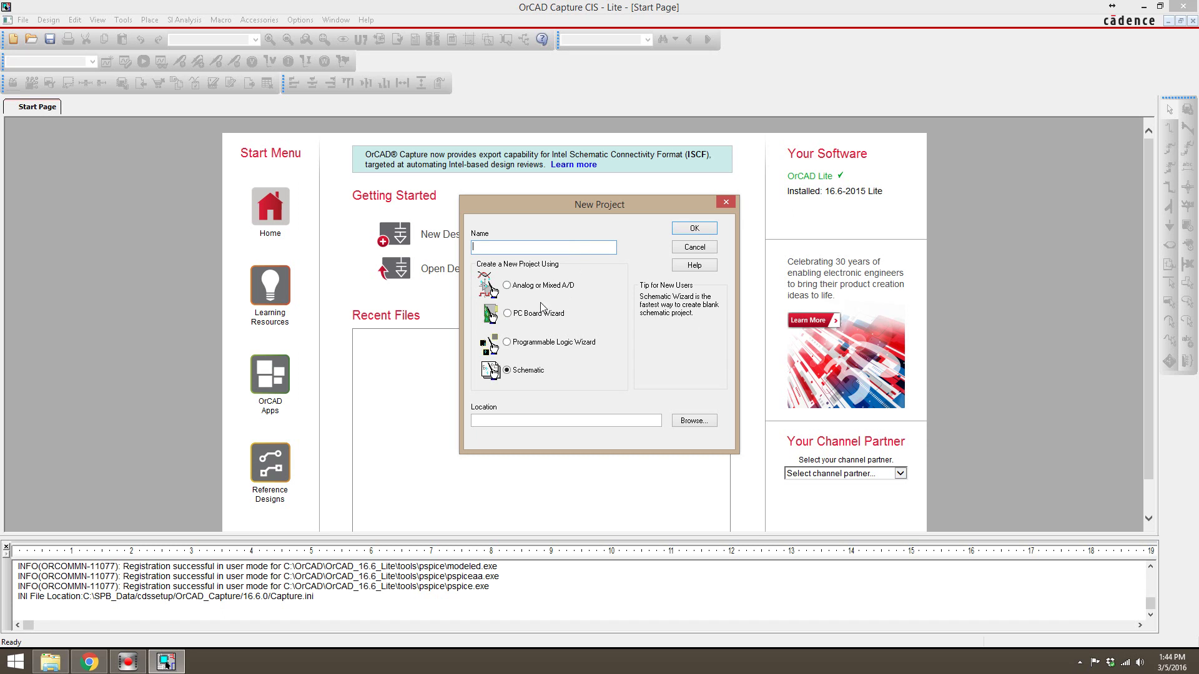
{"action": "left_click", "coordinate": [508, 286]}
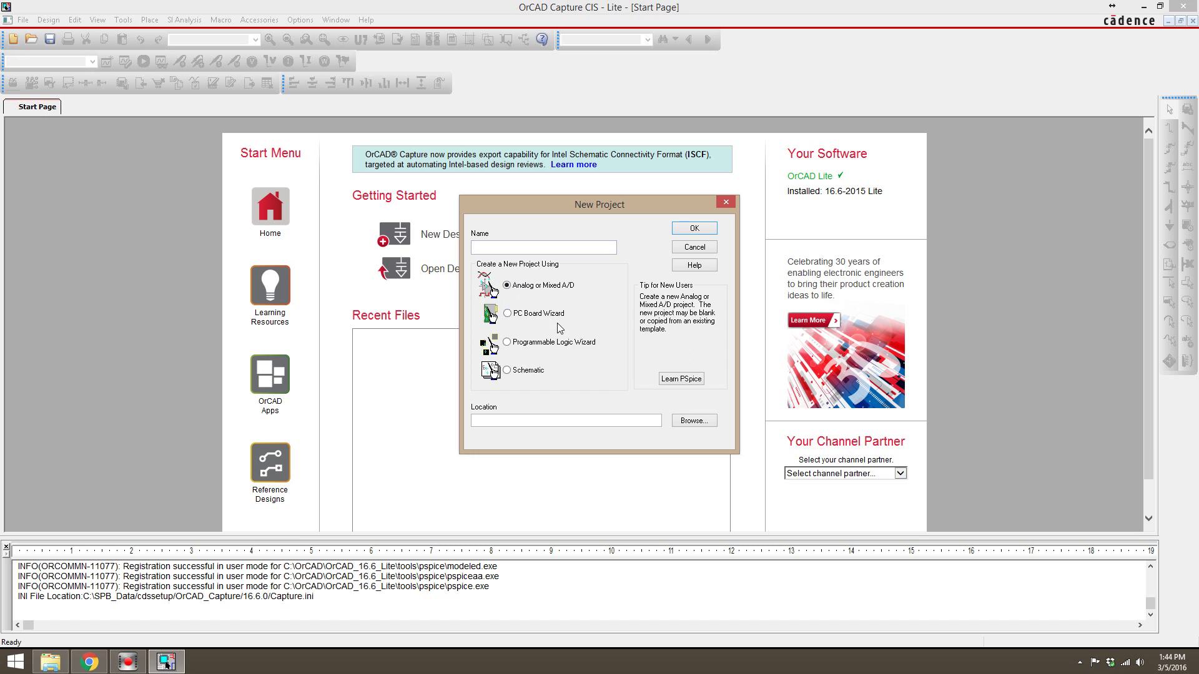
{"action": "left_click", "coordinate": [556, 250]}
{"action": "left_click", "coordinate": [707, 421]}
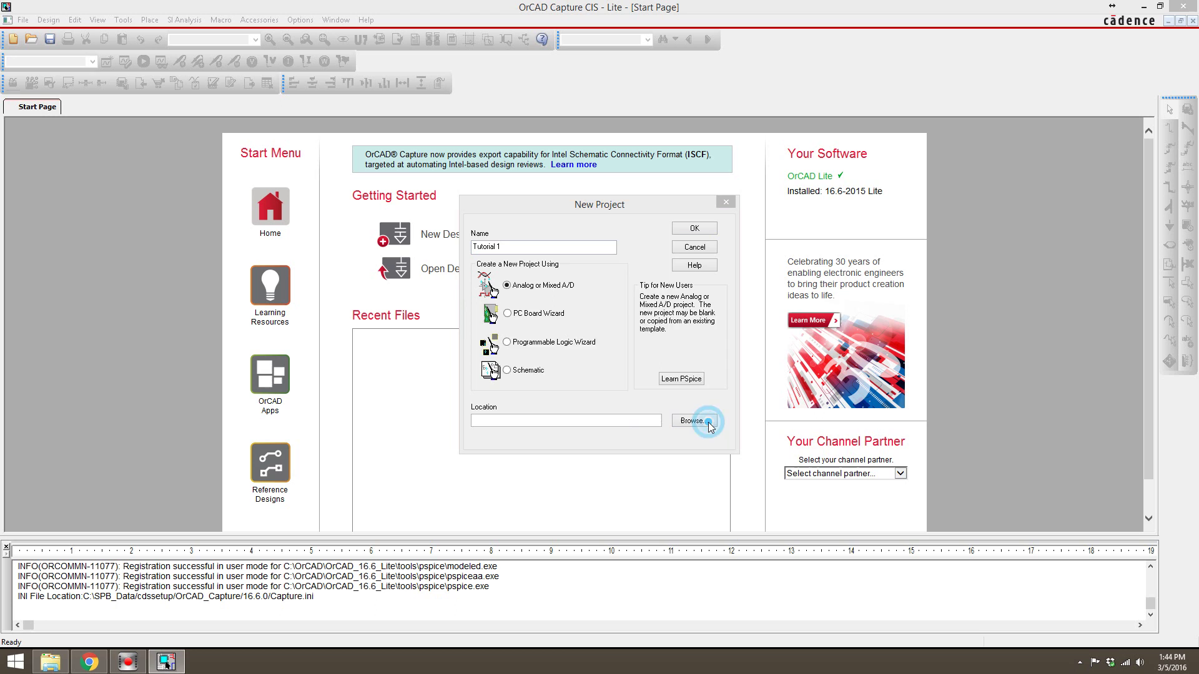
Choose the desktop PSpice\Tutorial 1 folder as the project location
{"action": "left_click", "coordinate": [603, 304]}
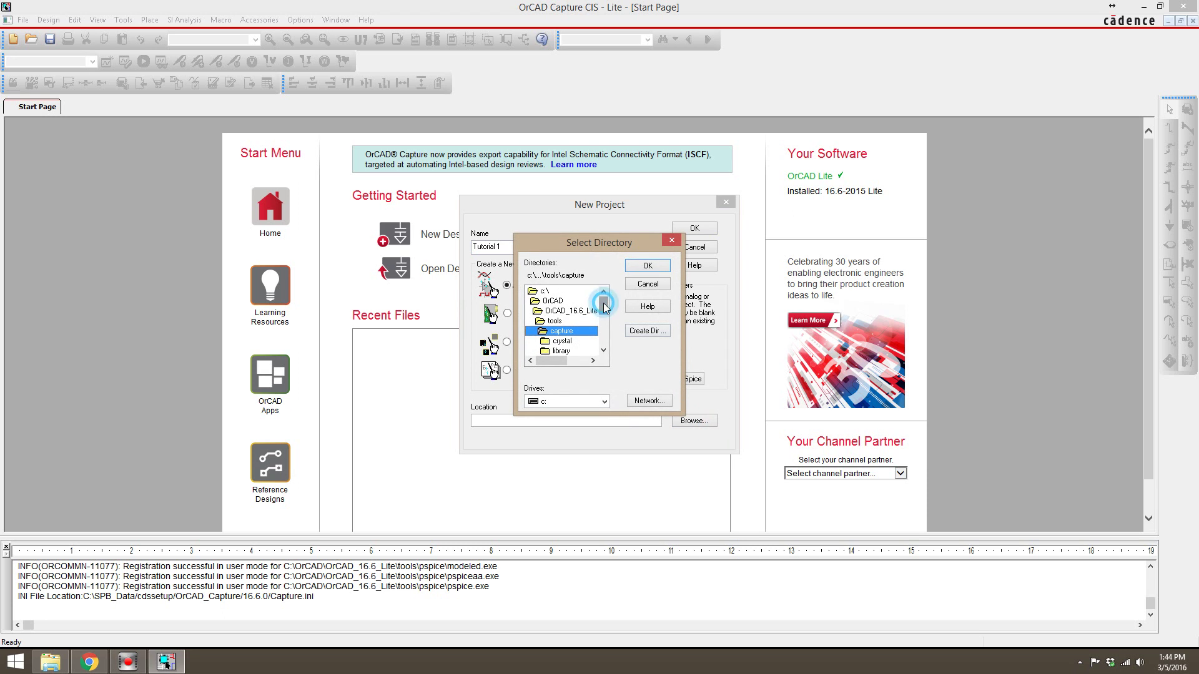
{"action": "mouse_move", "coordinate": [603, 304]}
{"action": "left_mouse_down"}
{"action": "mouse_move", "coordinate": [601, 337]}
{"action": "mouse_move", "coordinate": [605, 298]}
{"action": "mouse_move", "coordinate": [605, 324]}
{"action": "left_mouse_up"}
{"action": "double_click", "coordinate": [535, 291]}
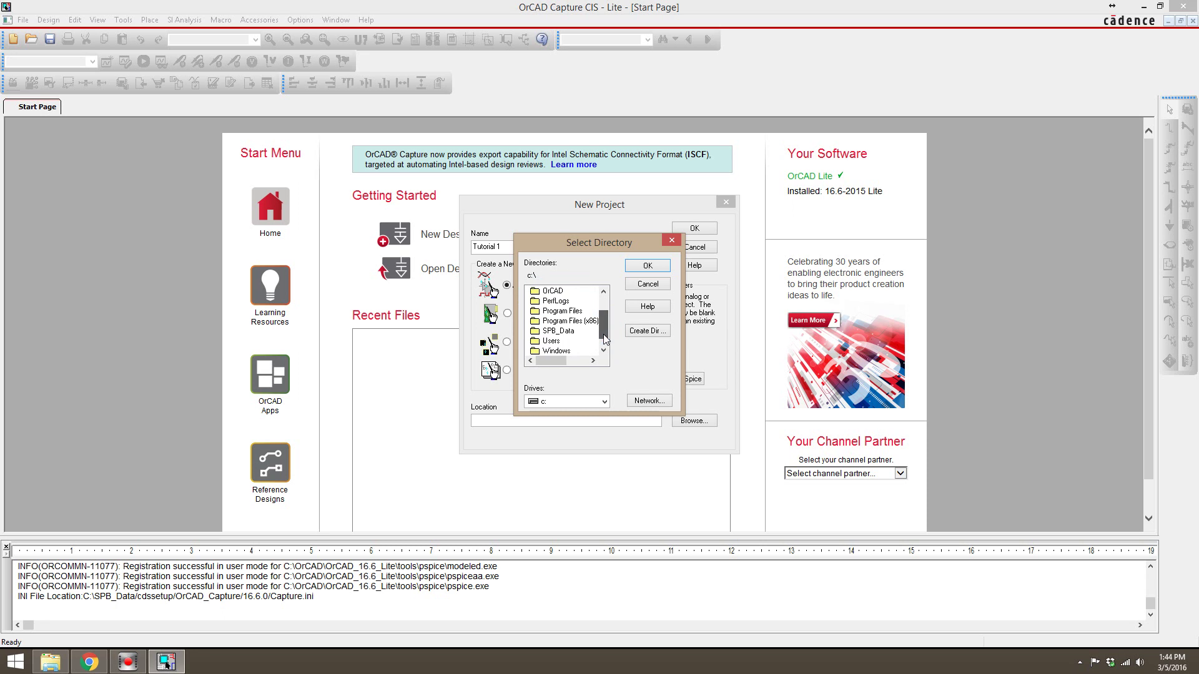
{"action": "double_click", "coordinate": [552, 341]}
{"action": "double_click", "coordinate": [554, 301]}
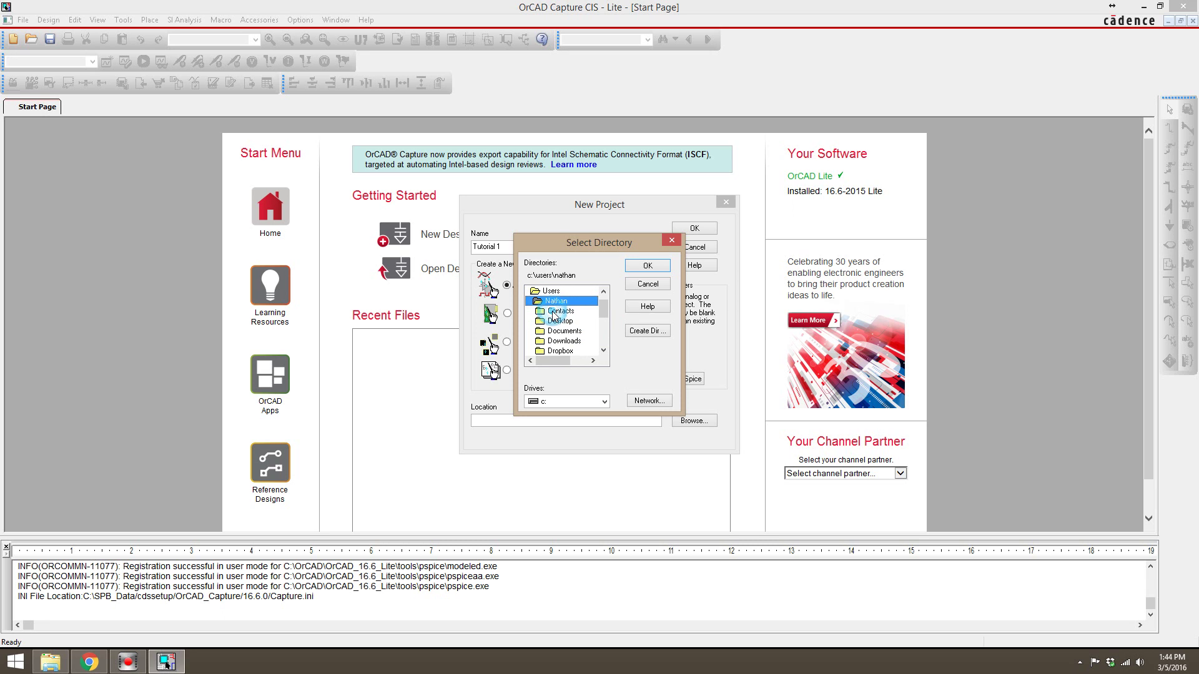
{"action": "left_click", "coordinate": [605, 307]}
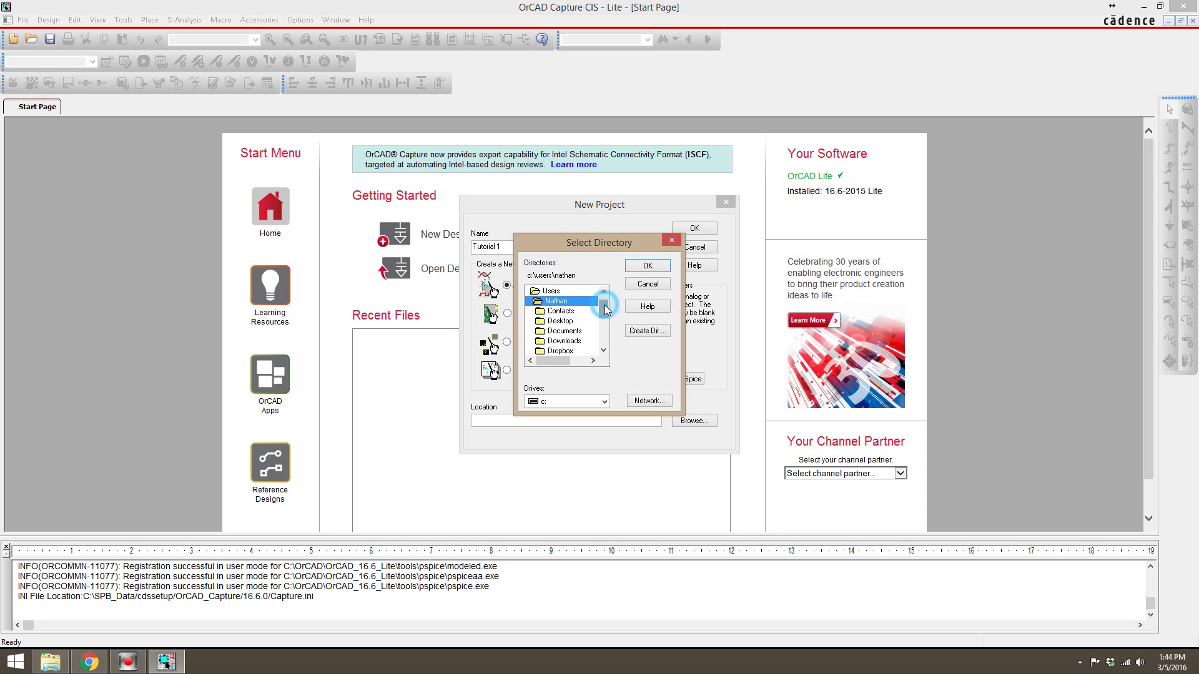
{"action": "double_click", "coordinate": [568, 321]}
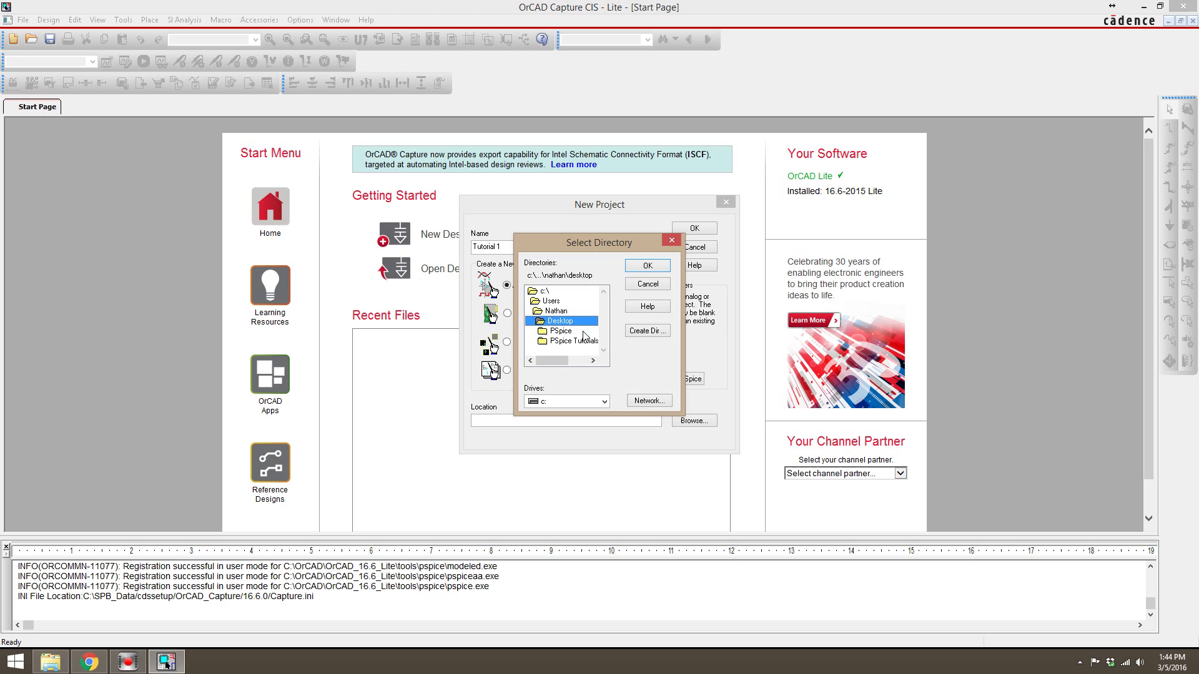
{"action": "double_click", "coordinate": [562, 341]}
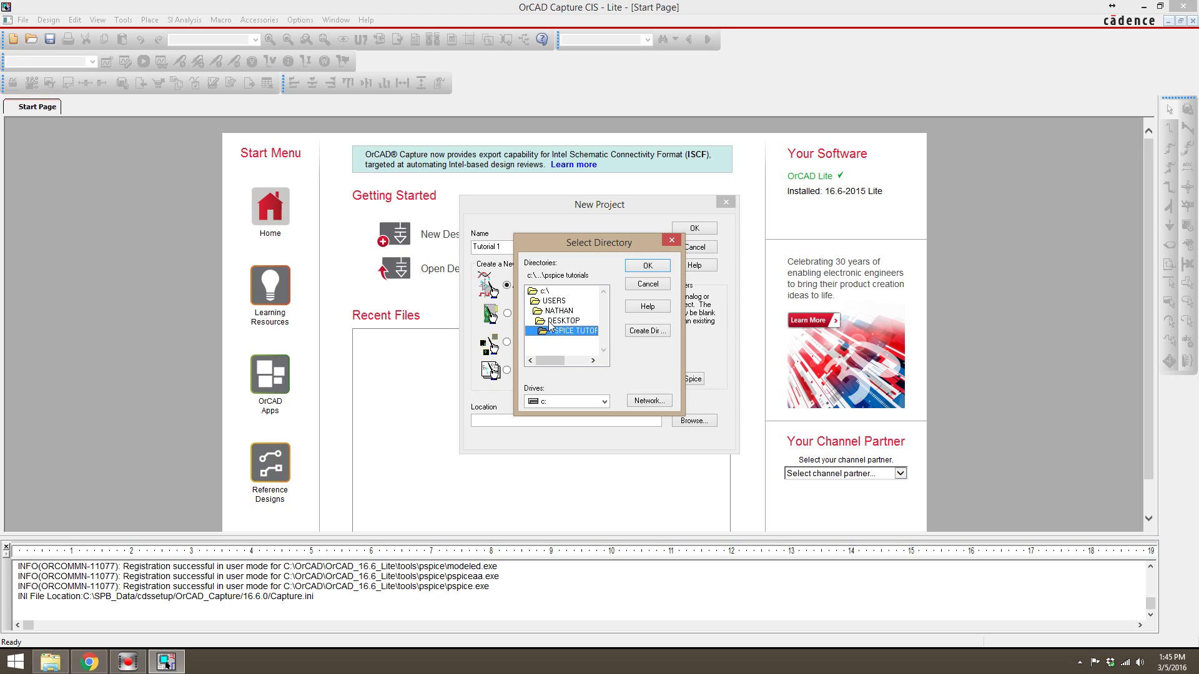
{"action": "double_click", "coordinate": [550, 322]}
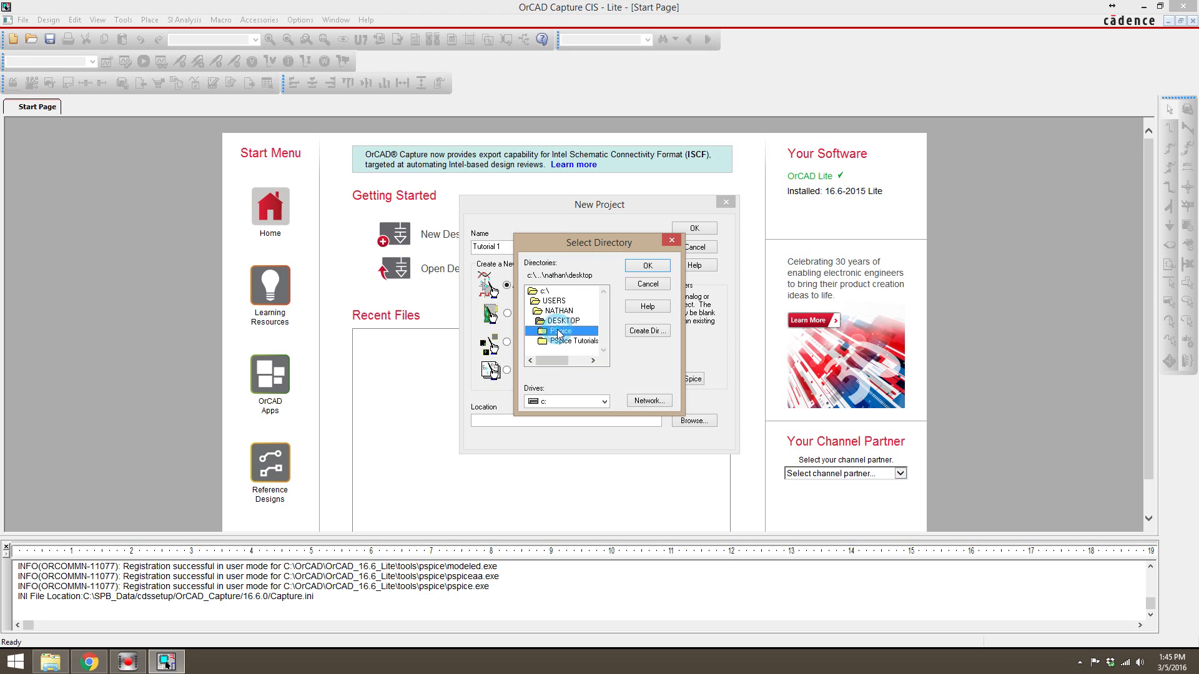
{"action": "double_click", "coordinate": [561, 331]}
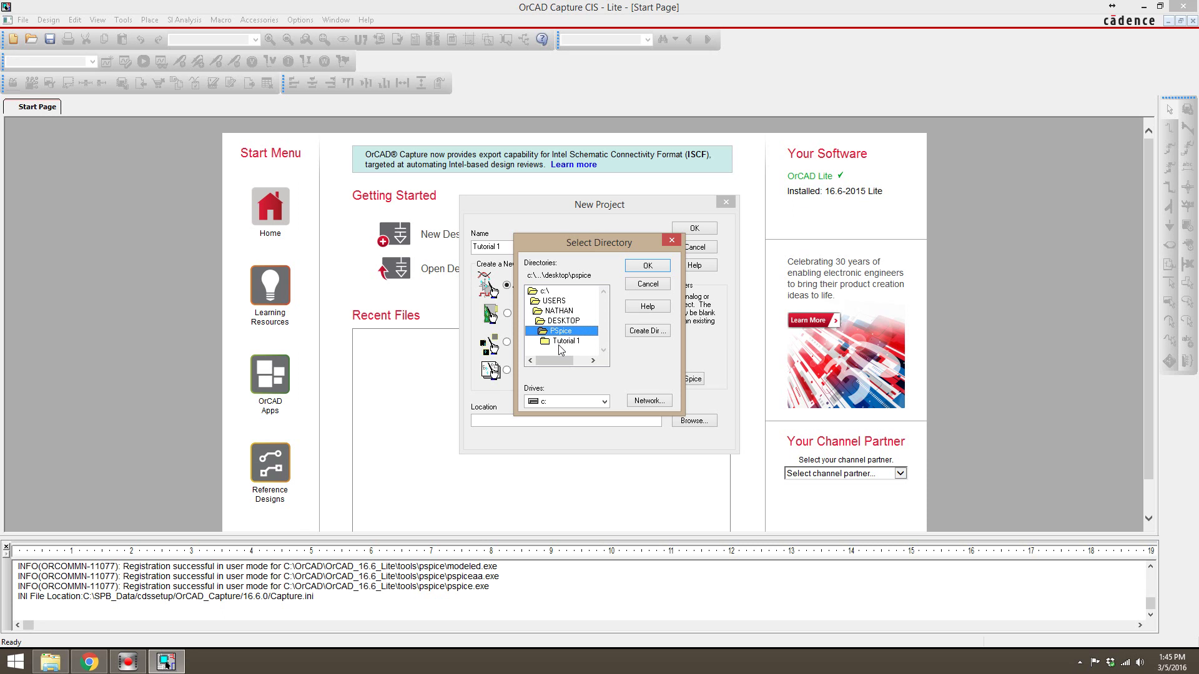
{"action": "double_click", "coordinate": [562, 342]}
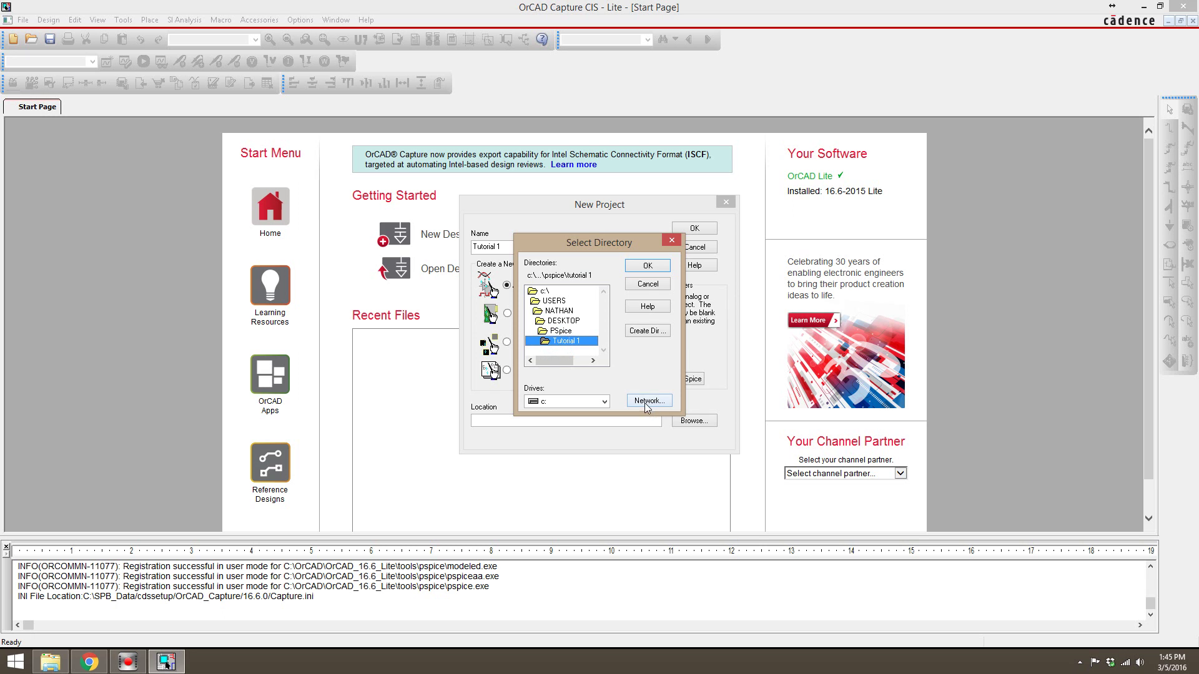
{"action": "left_click", "coordinate": [646, 267]}
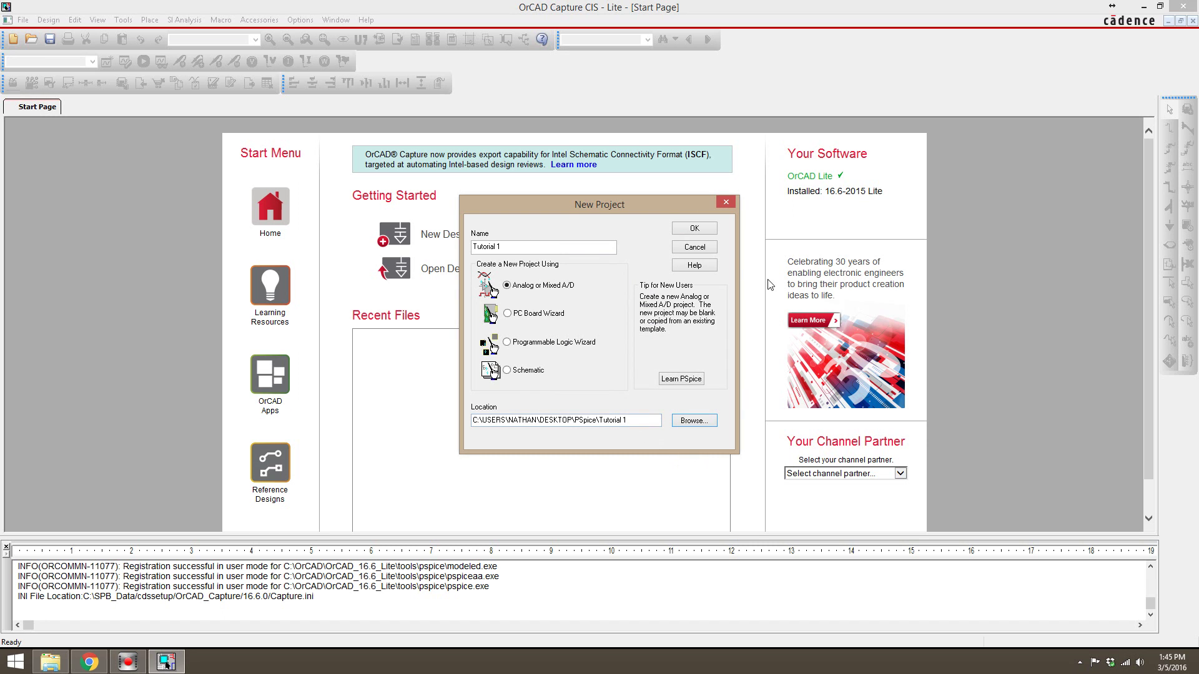
Confirm the new project and create it as a blank PSpice project
{"action": "left_click", "coordinate": [694, 230]}
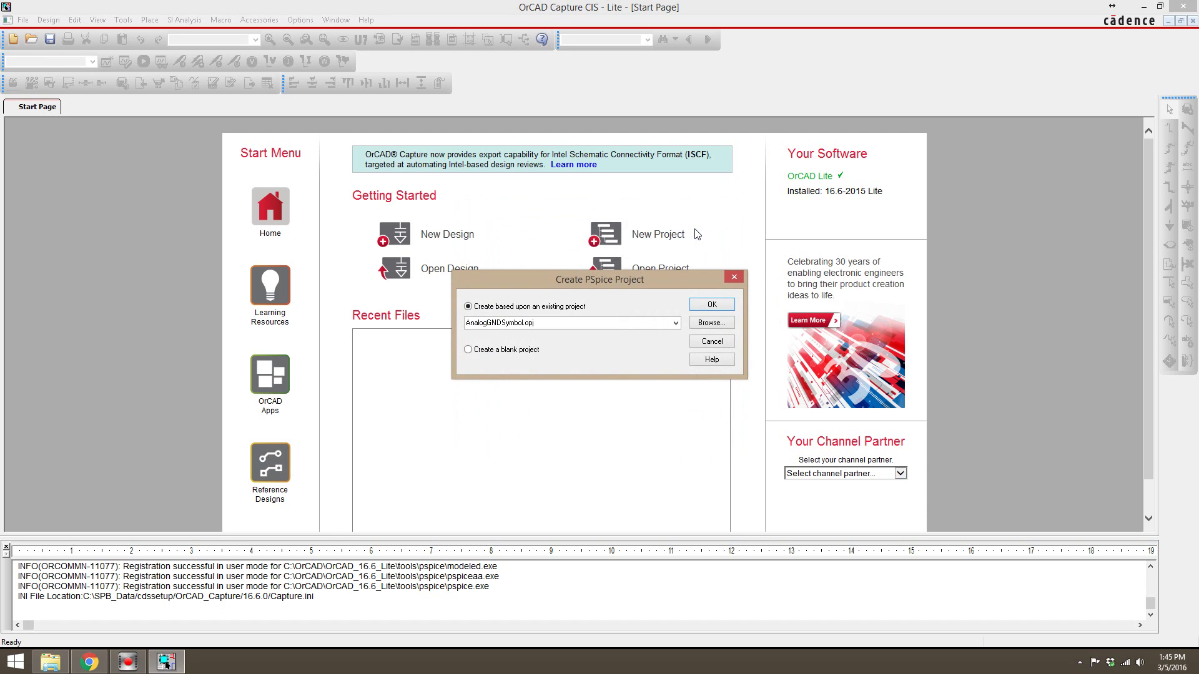
{"action": "left_click", "coordinate": [468, 351]}
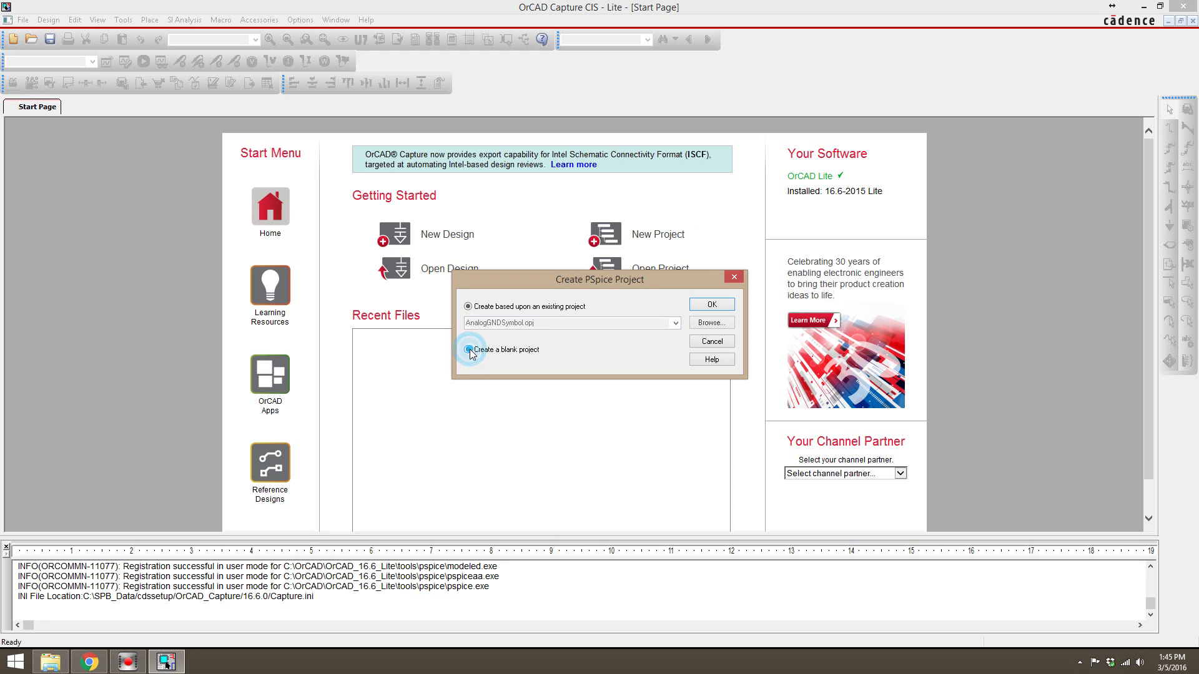
{"action": "left_click", "coordinate": [710, 305]}
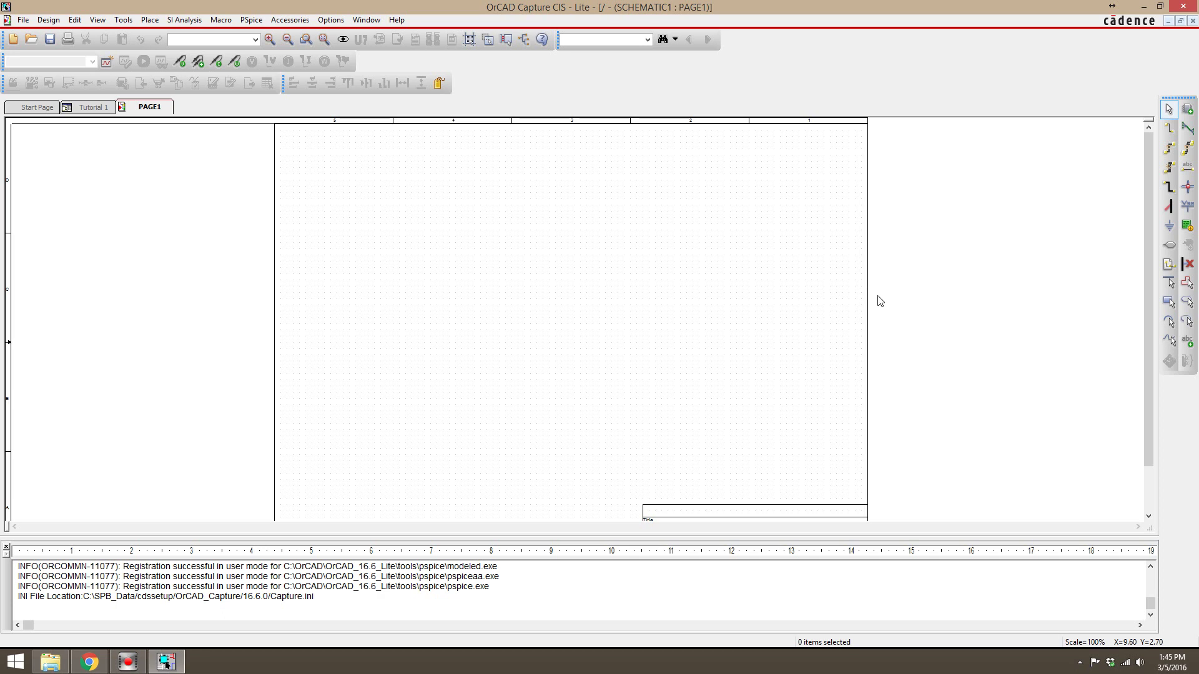
Replace the title block's <Title> text with 'Tutorial 1'
{"action": "left_click_drag", "start_coordinate": [1147, 327], "coordinate": [1143, 374]}
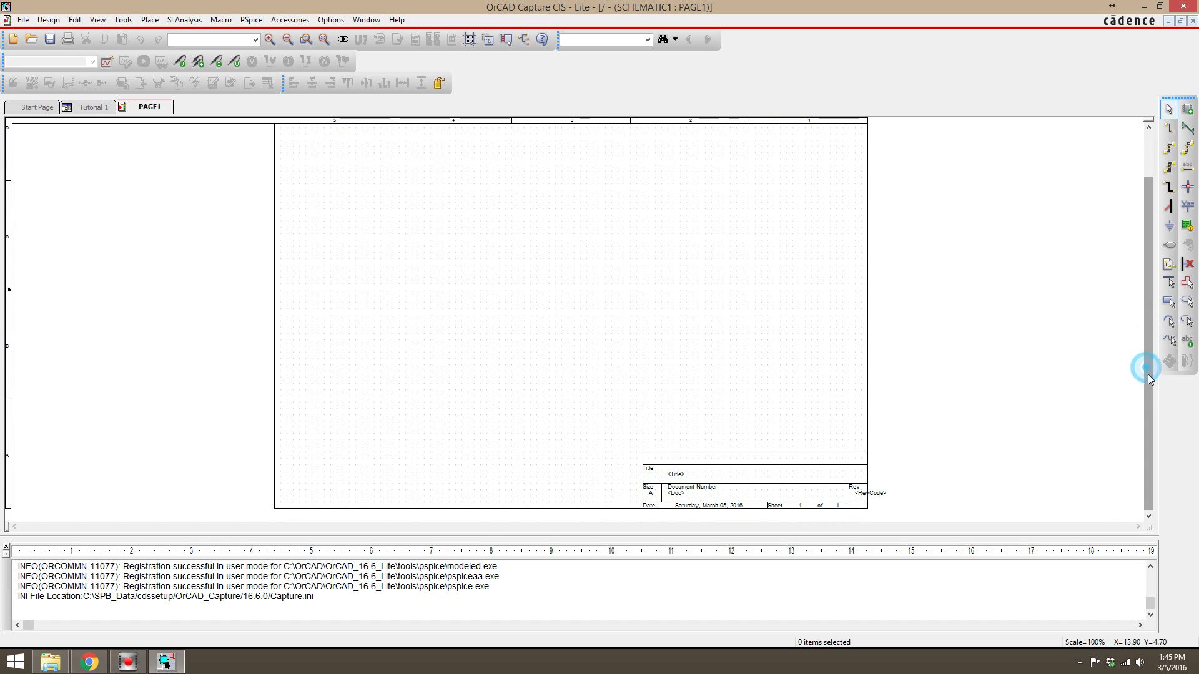
{"action": "left_click", "coordinate": [676, 476]}
{"action": "double_click", "coordinate": [675, 477]}
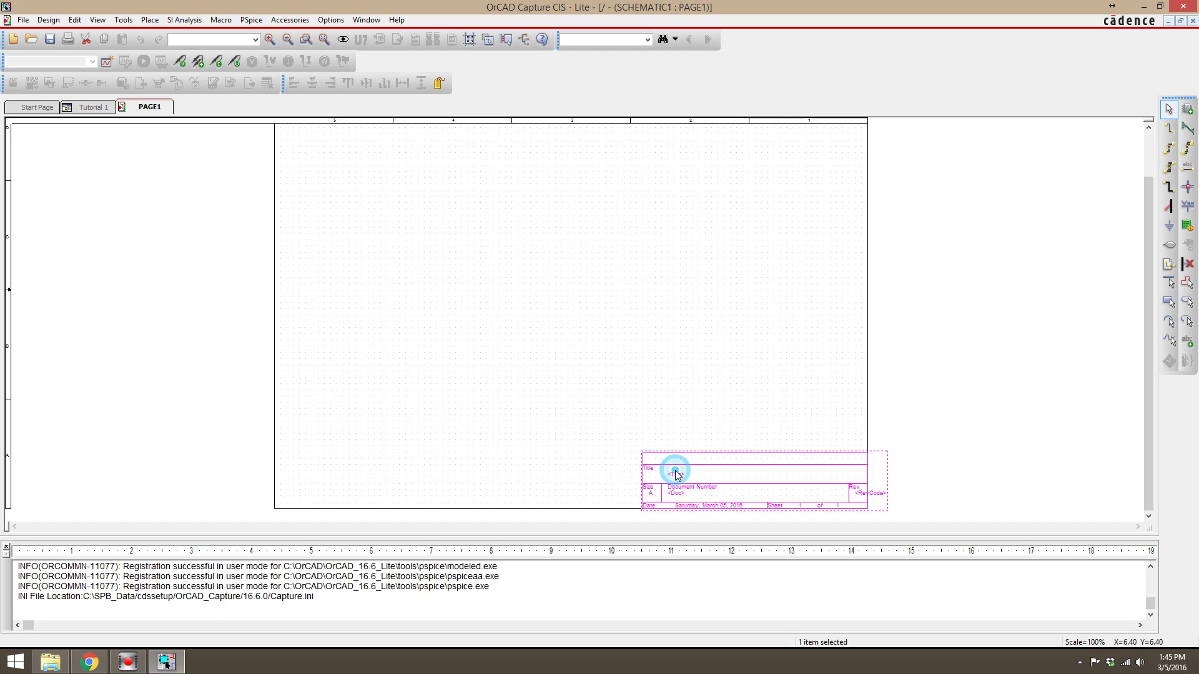
{"action": "left_click", "coordinate": [150, 108]}
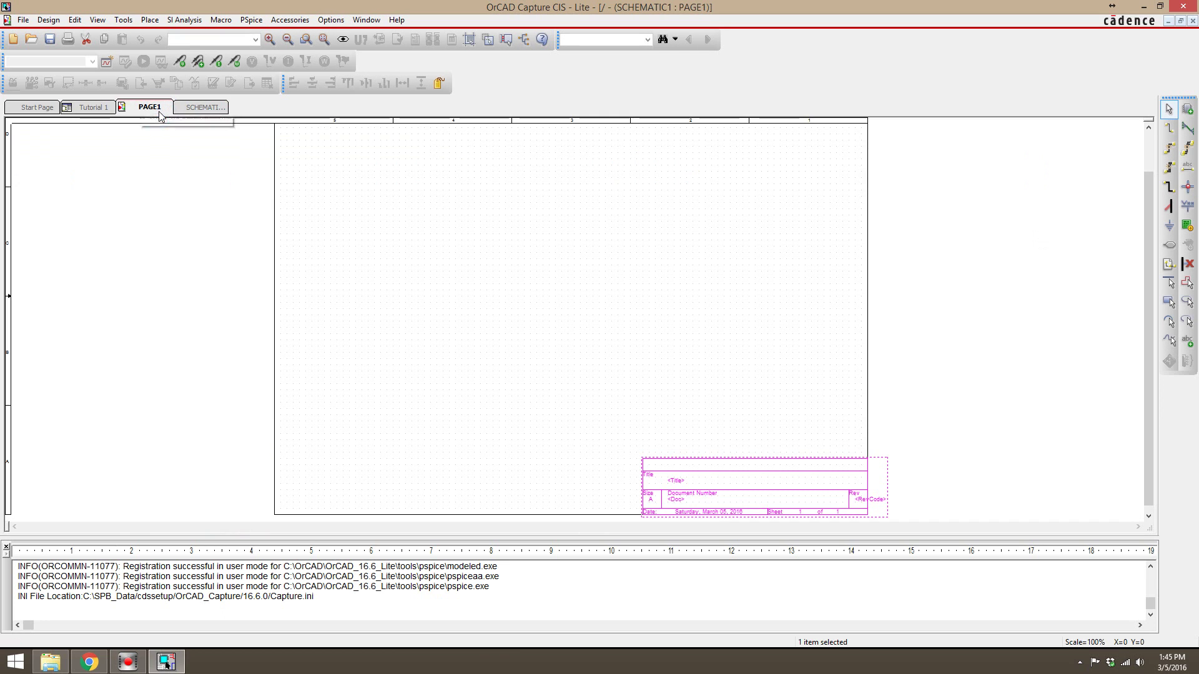
{"action": "left_click", "coordinate": [673, 481]}
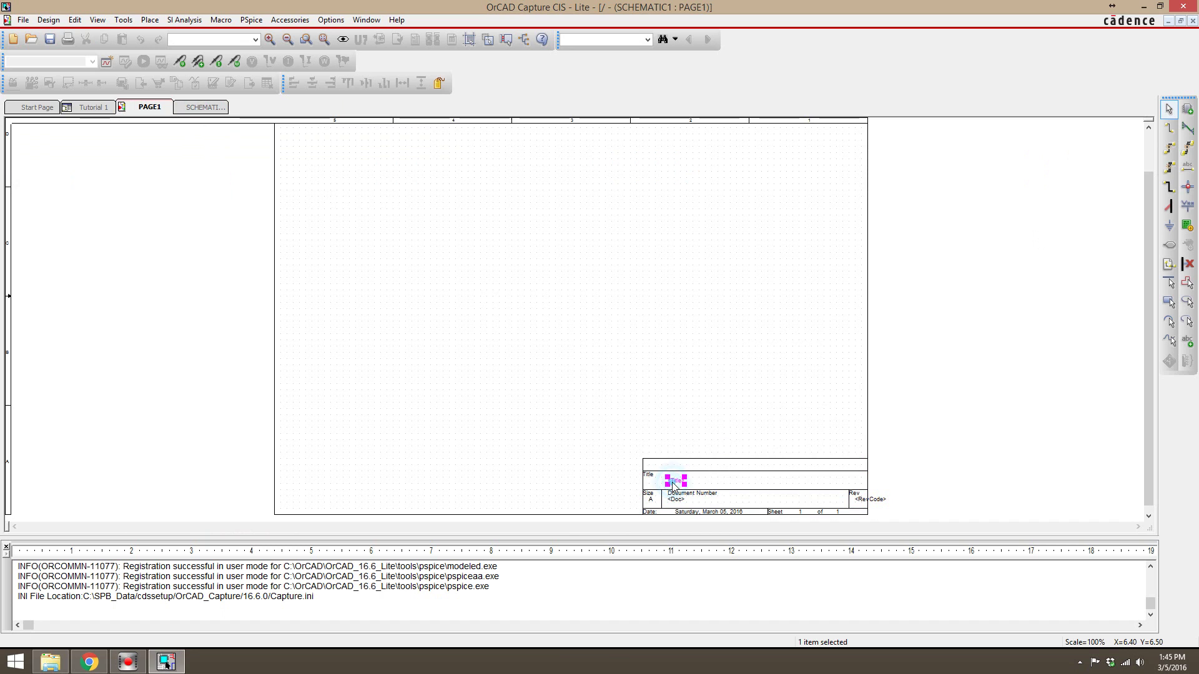
{"action": "double_click", "coordinate": [677, 482]}
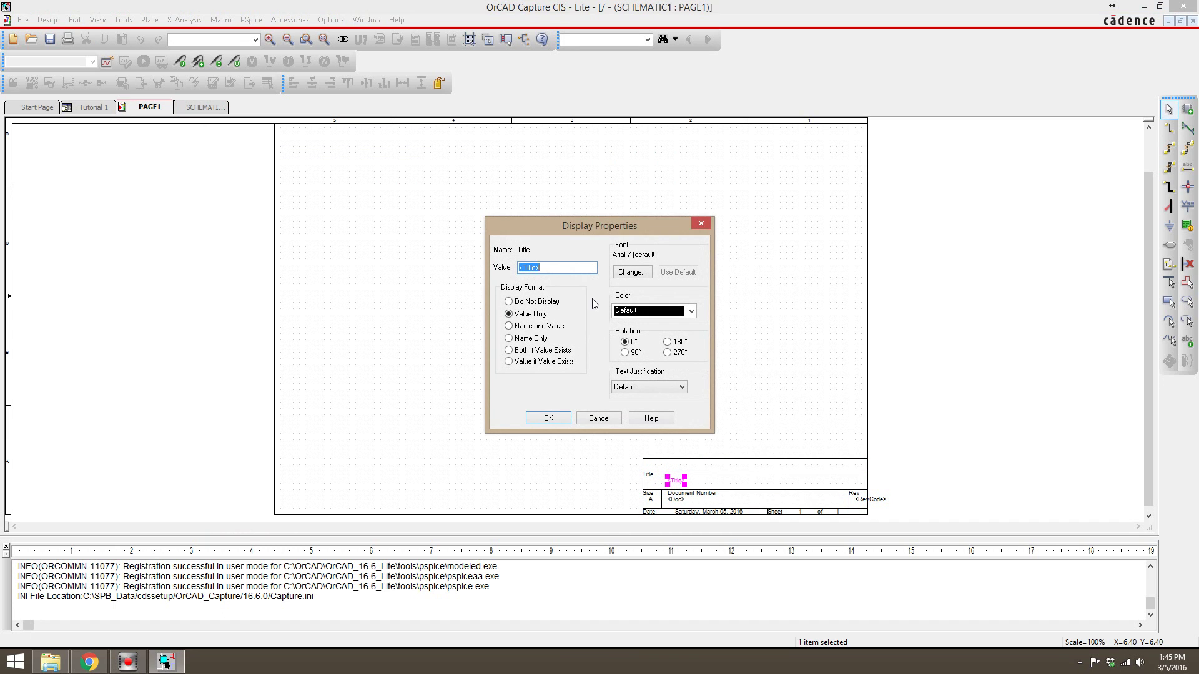
{"action": "type", "text": "Tutorial 1"}
{"action": "left_click", "coordinate": [545, 418]}
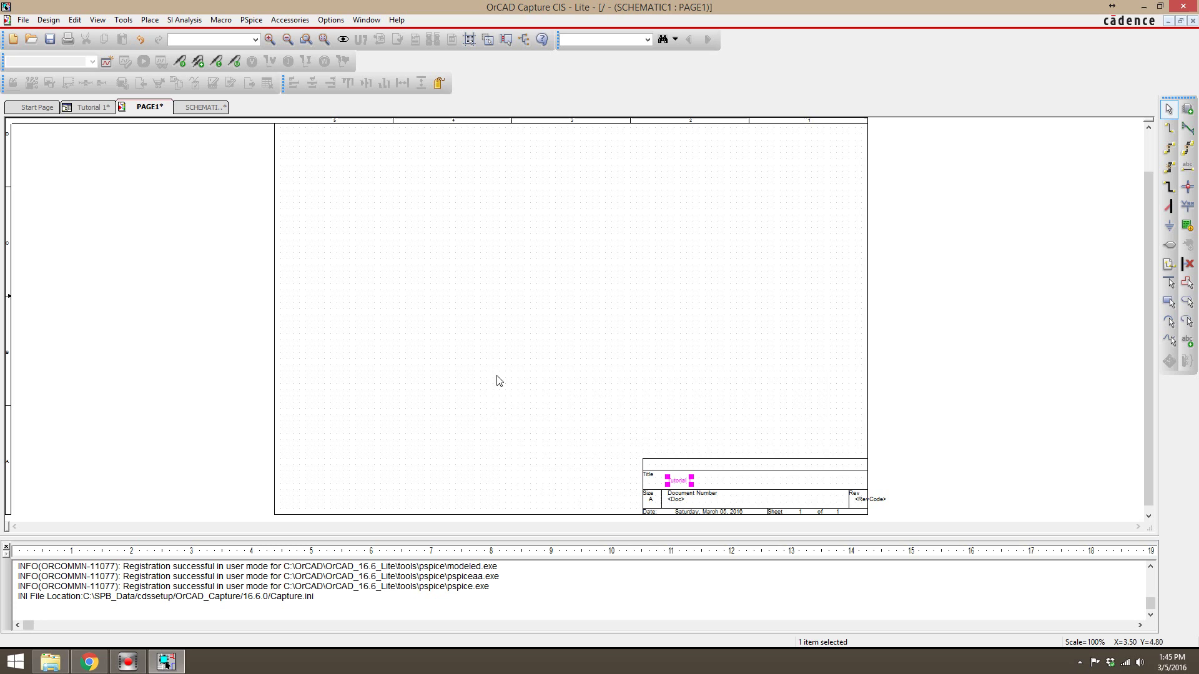
{"action": "left_click", "coordinate": [579, 422]}
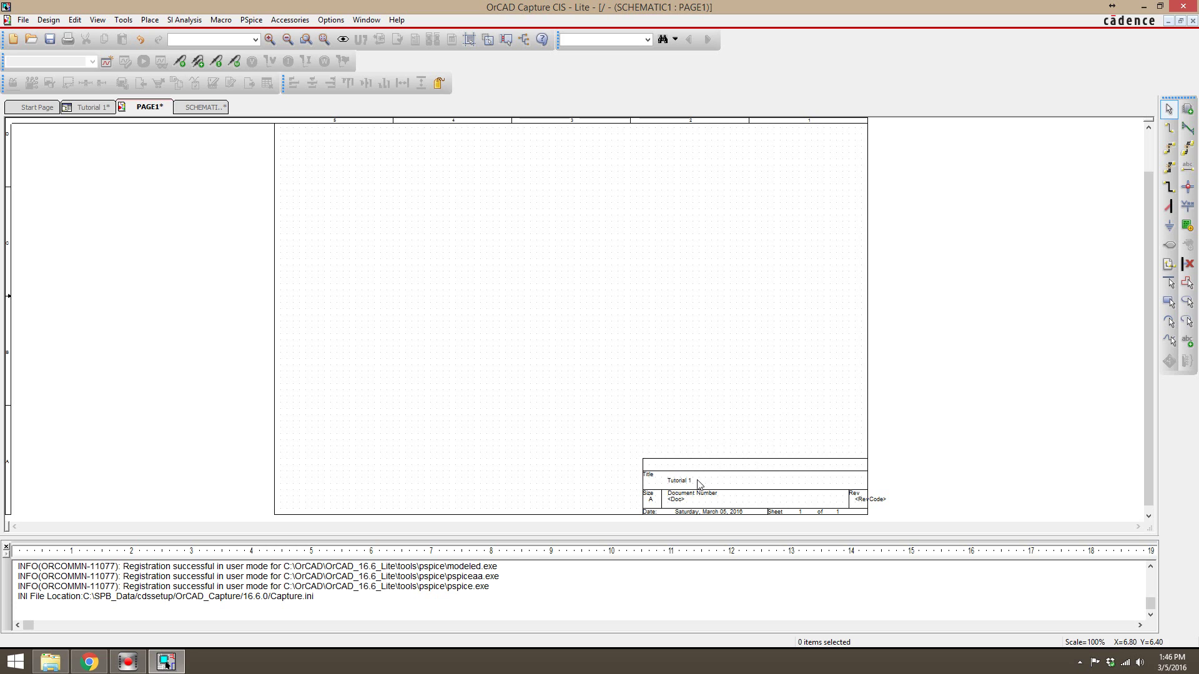
{"action": "scroll", "coordinate": [748, 348], "scroll_direction": "up", "scroll_amount": 2}
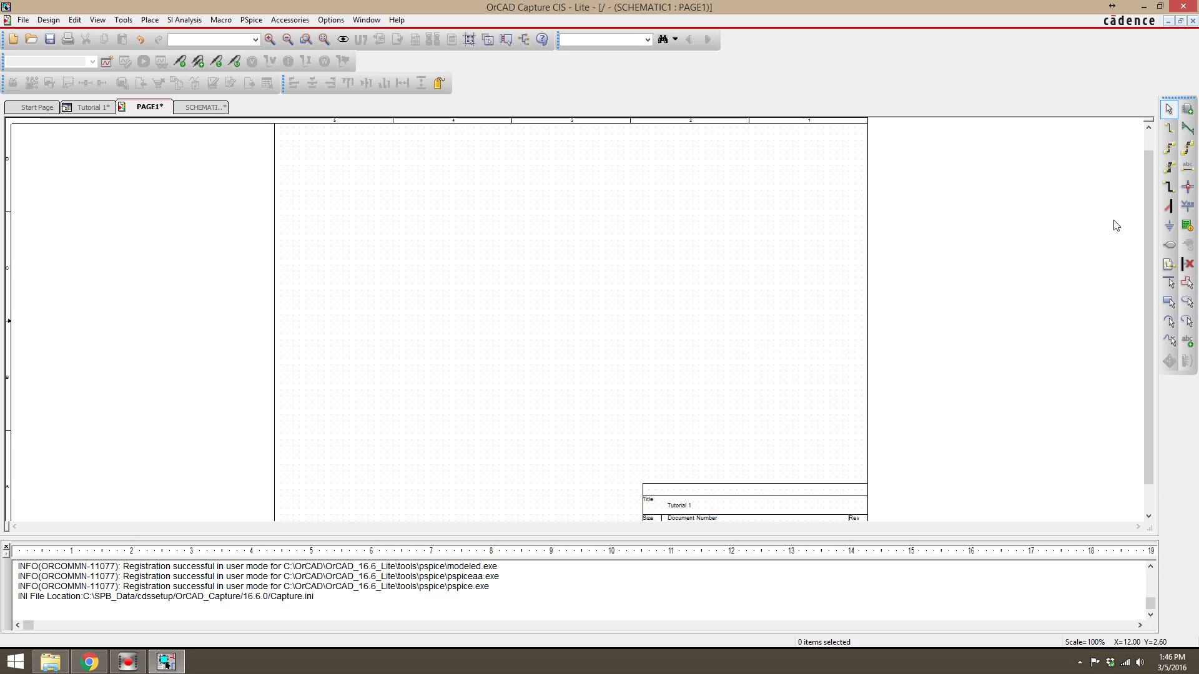
Add every PSpice library file from 74ac through special to the Place Part list
{"action": "left_click", "coordinate": [1187, 111]}
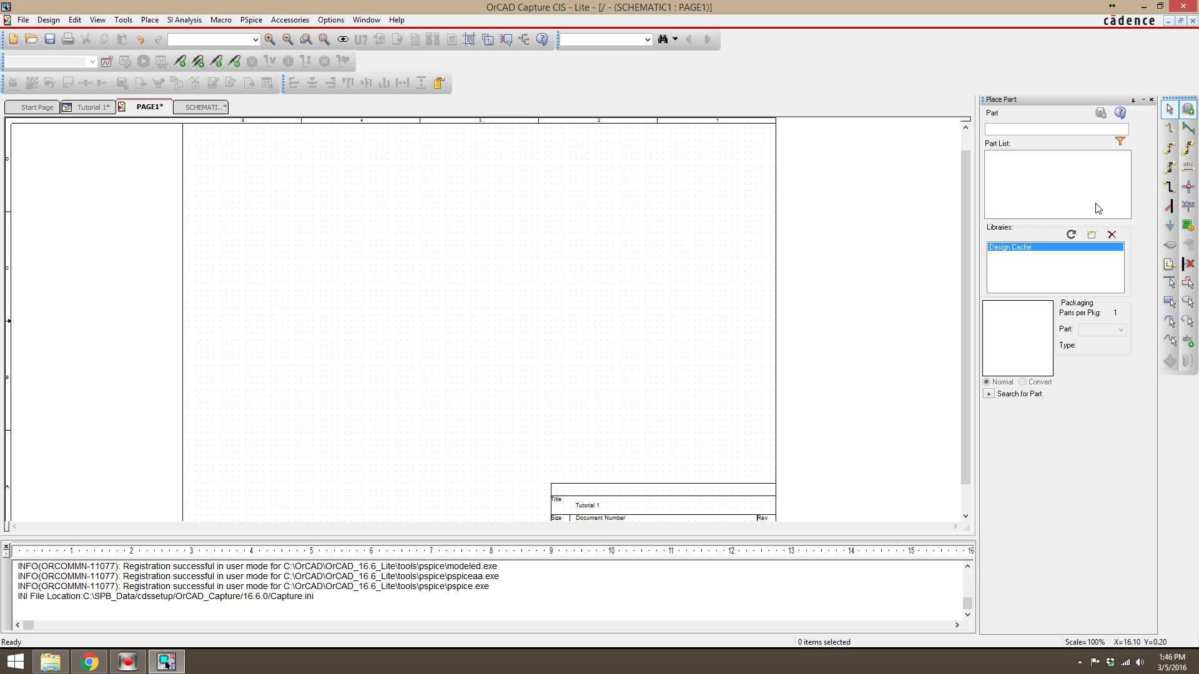
{"action": "left_click", "coordinate": [1092, 236]}
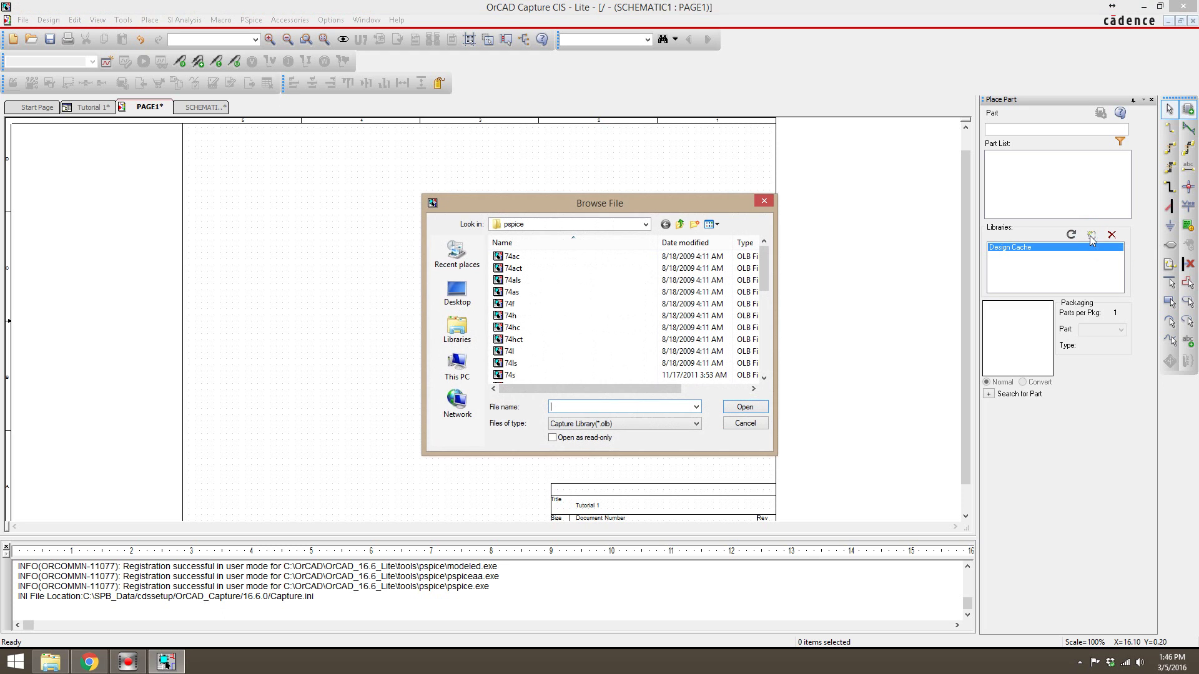
{"action": "mouse_move", "coordinate": [761, 274]}
{"action": "left_mouse_down"}
{"action": "mouse_move", "coordinate": [762, 359]}
{"action": "mouse_move", "coordinate": [758, 269]}
{"action": "left_mouse_up"}
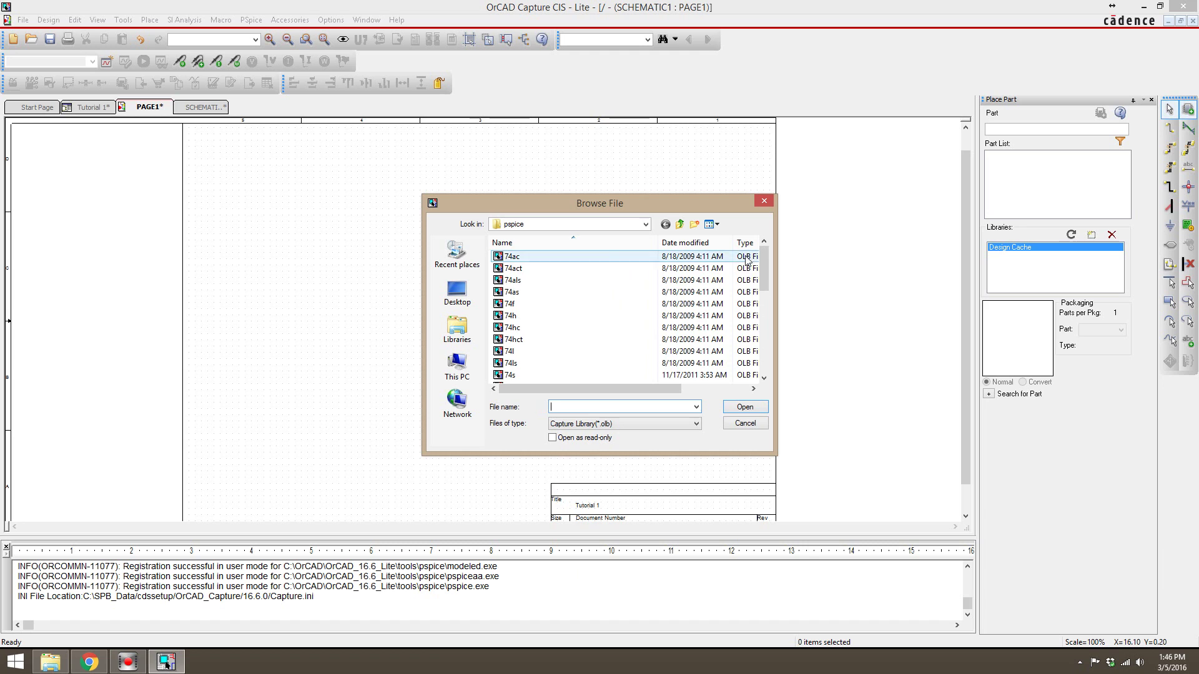
{"action": "left_click", "coordinate": [617, 258]}
{"action": "left_click_drag", "start_coordinate": [762, 271], "coordinate": [763, 365]}
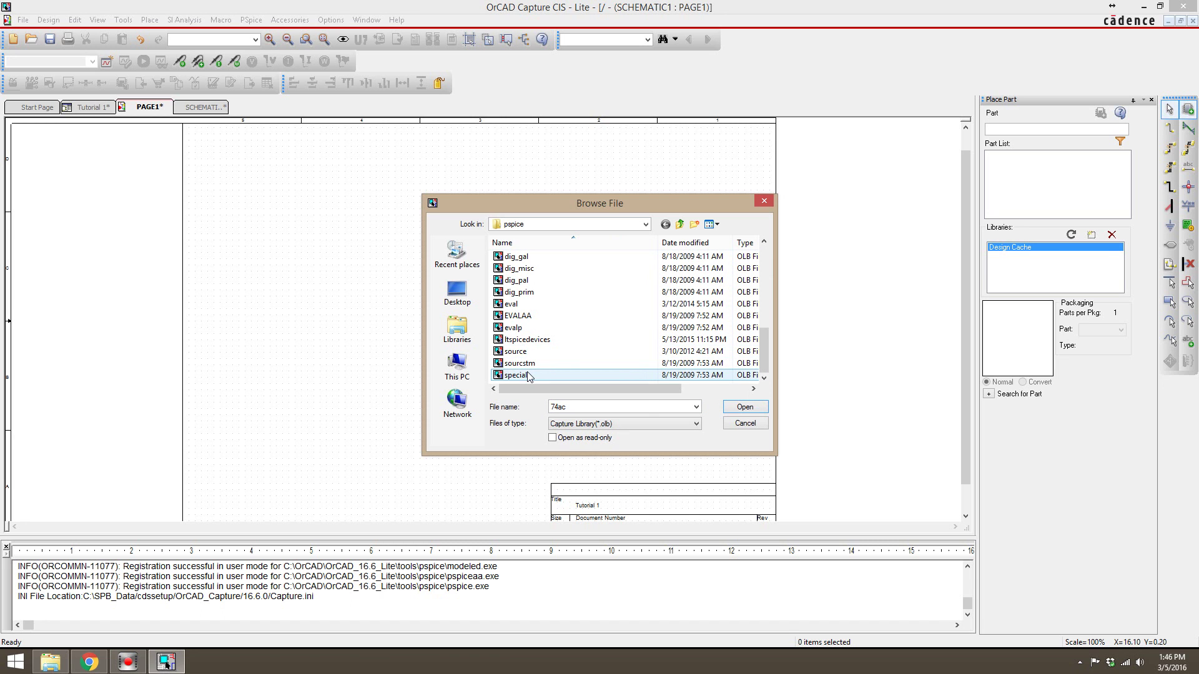
{"action": "left_click", "coordinate": [527, 375], "text": "shift"}
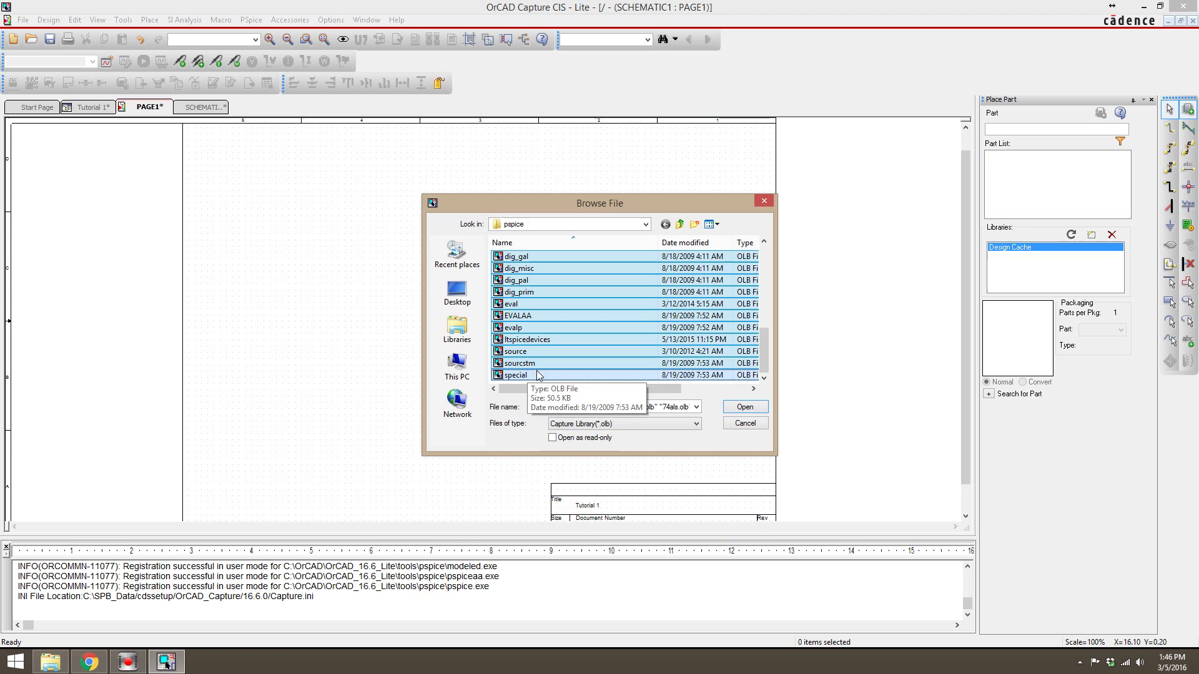
{"action": "left_click", "coordinate": [758, 407]}
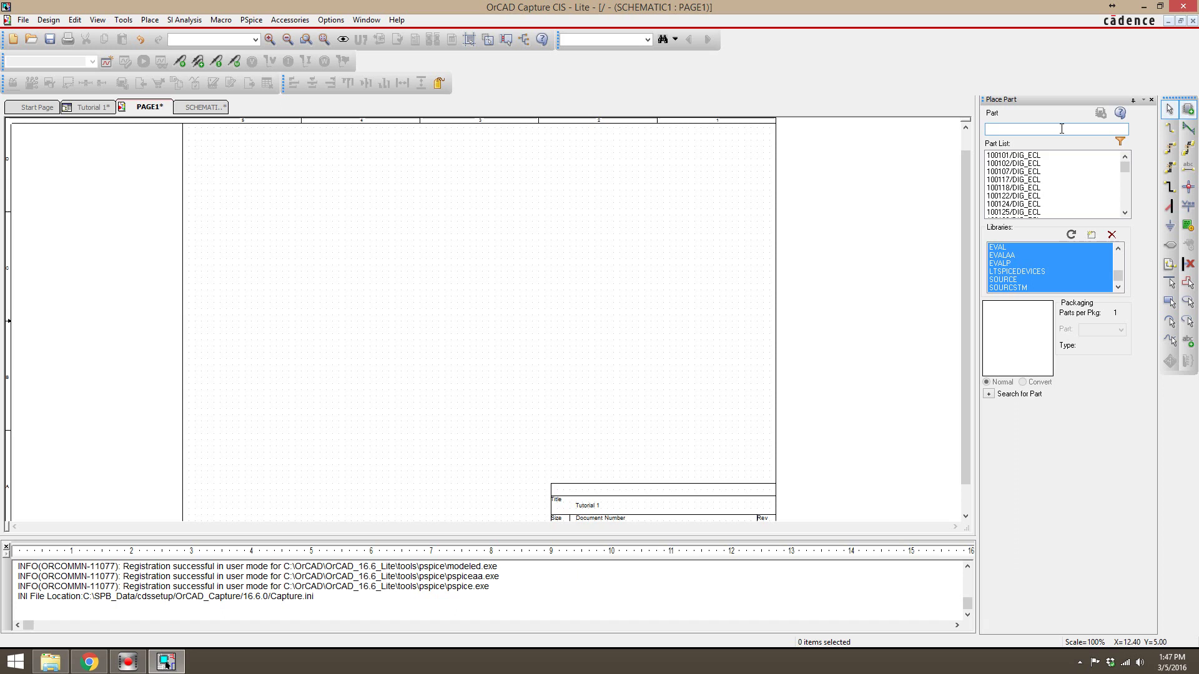
Search for vdc and place a VDC source V1 left of the page centre
{"action": "type", "text": "vdc"}
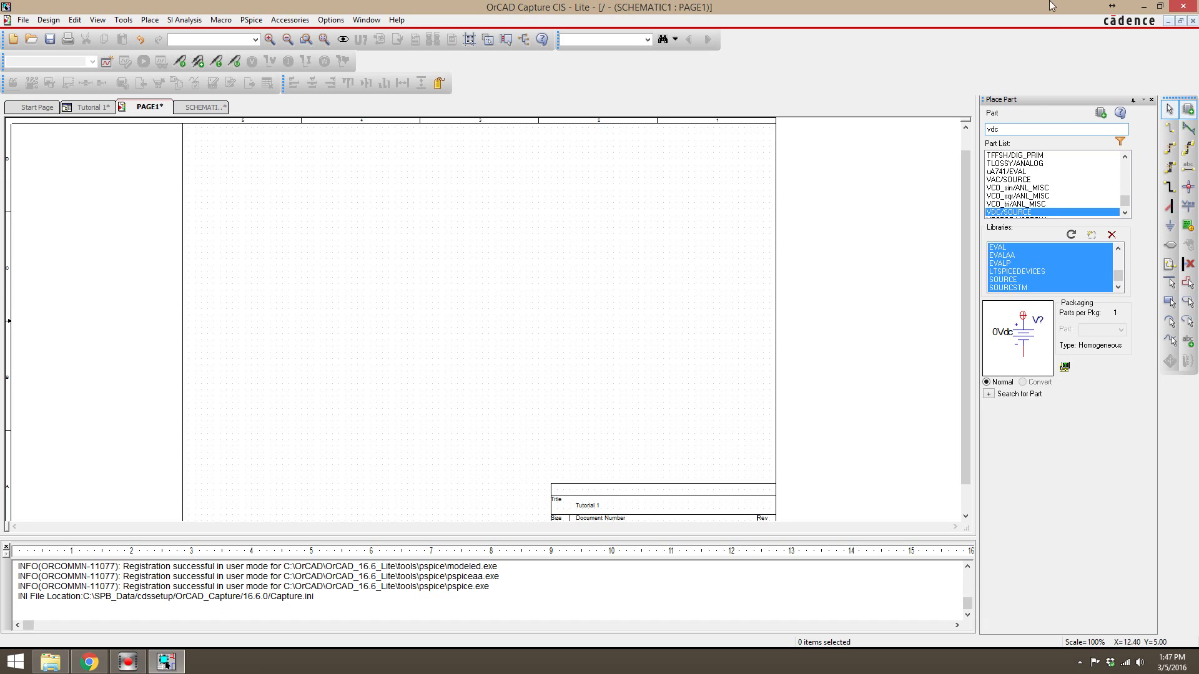
{"action": "double_click", "coordinate": [1009, 212]}
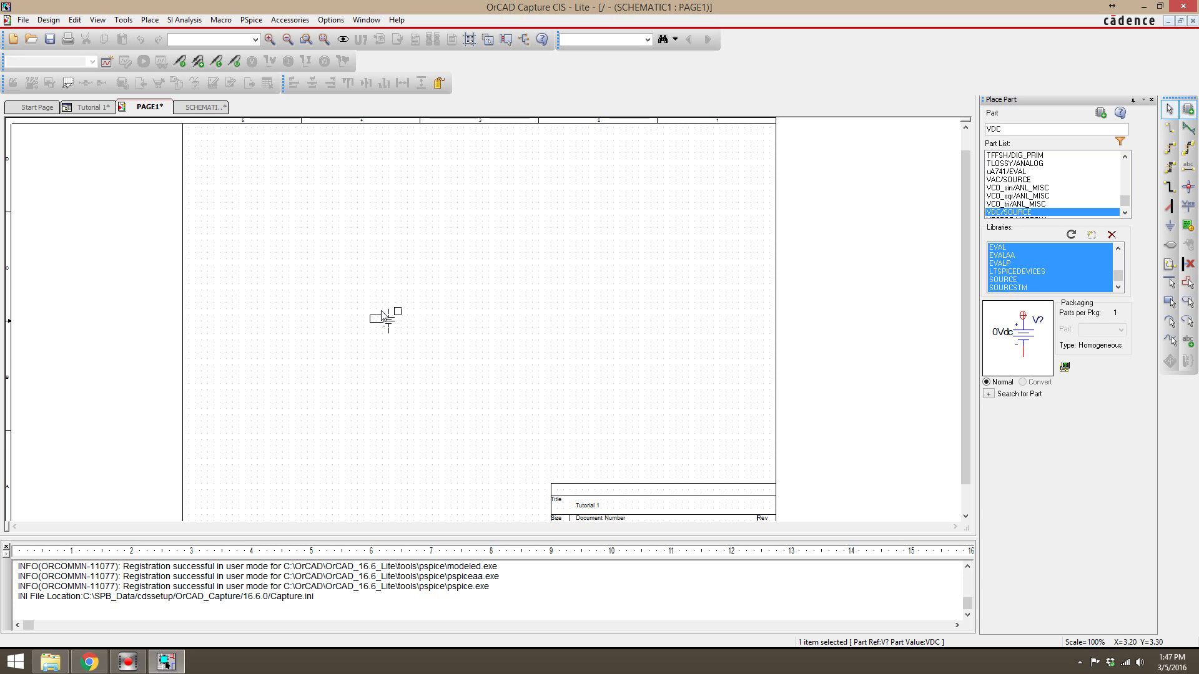
{"action": "left_click", "coordinate": [382, 316]}
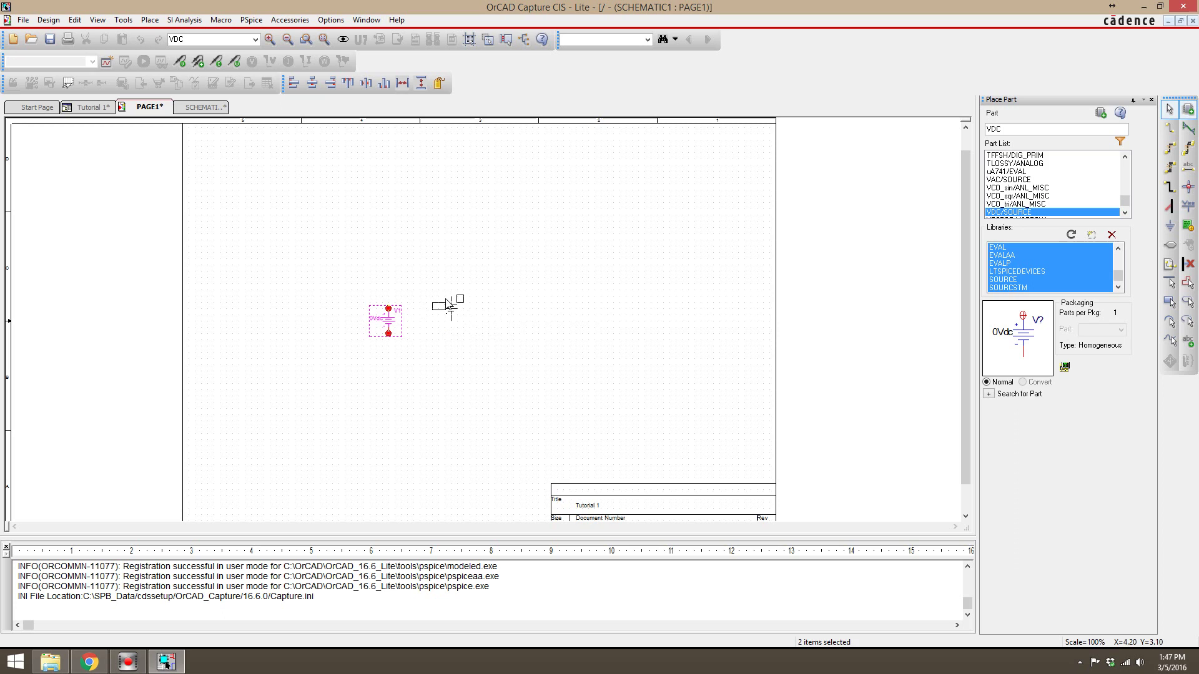
{"action": "key", "text": "Escape"}
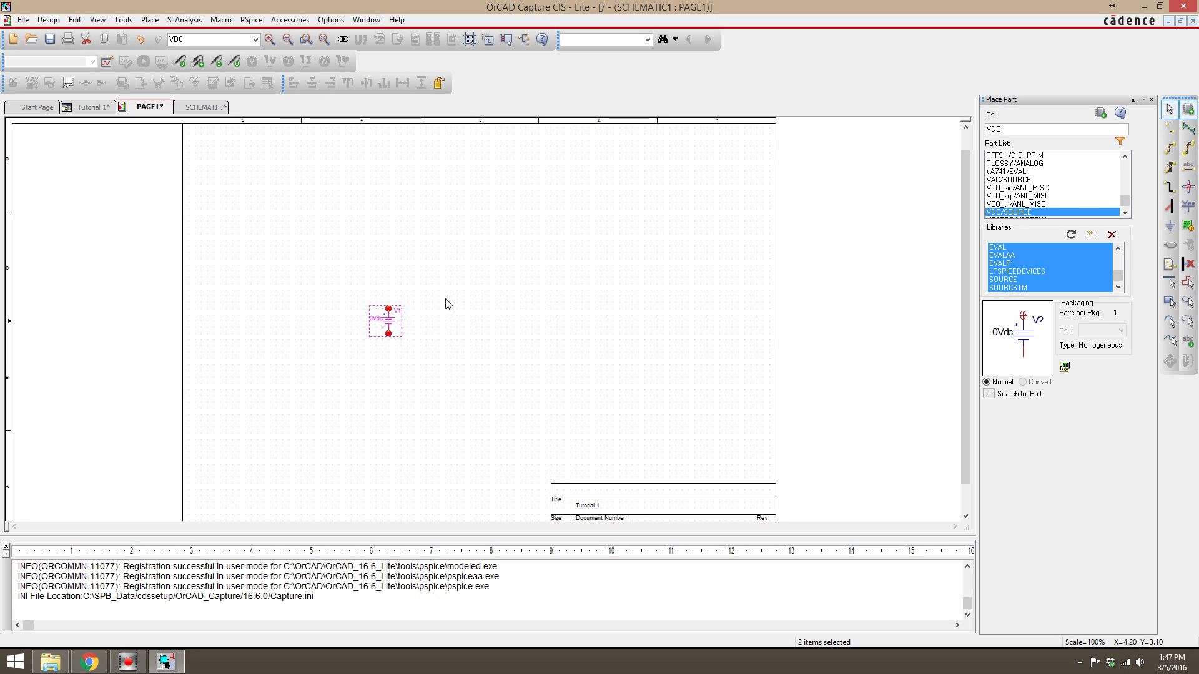
{"action": "left_click", "coordinate": [446, 302]}
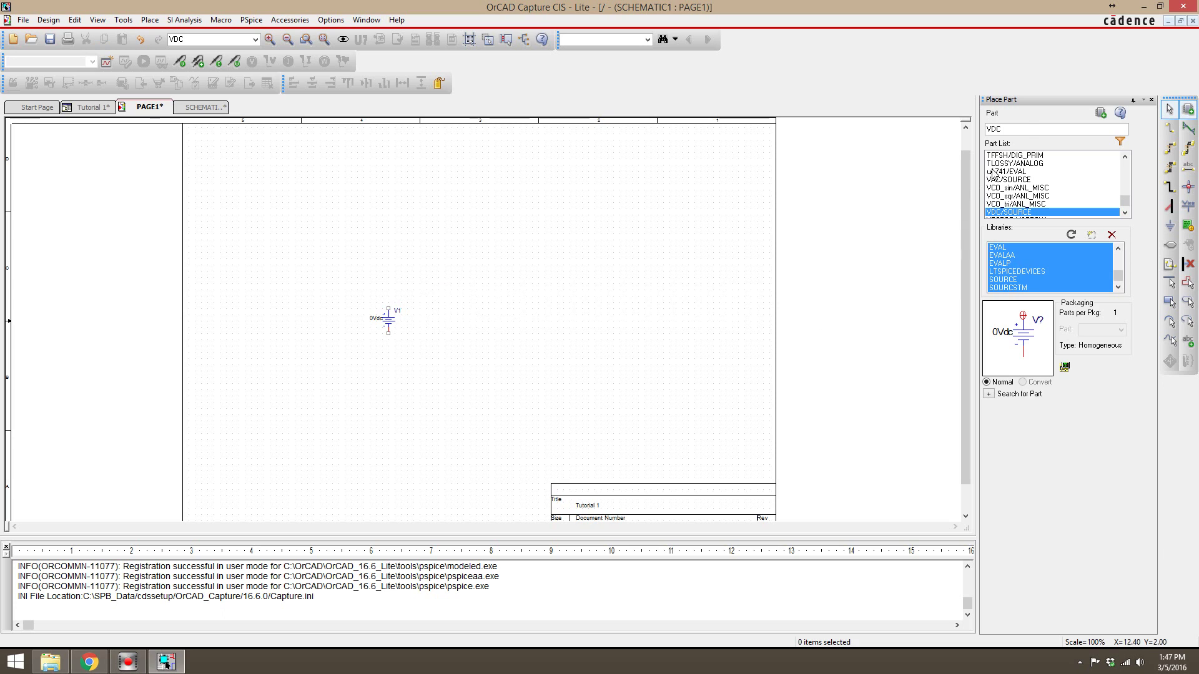
Place a vertically rotated 1k resistor R1 to the right of V1
{"action": "double_click", "coordinate": [1028, 129]}
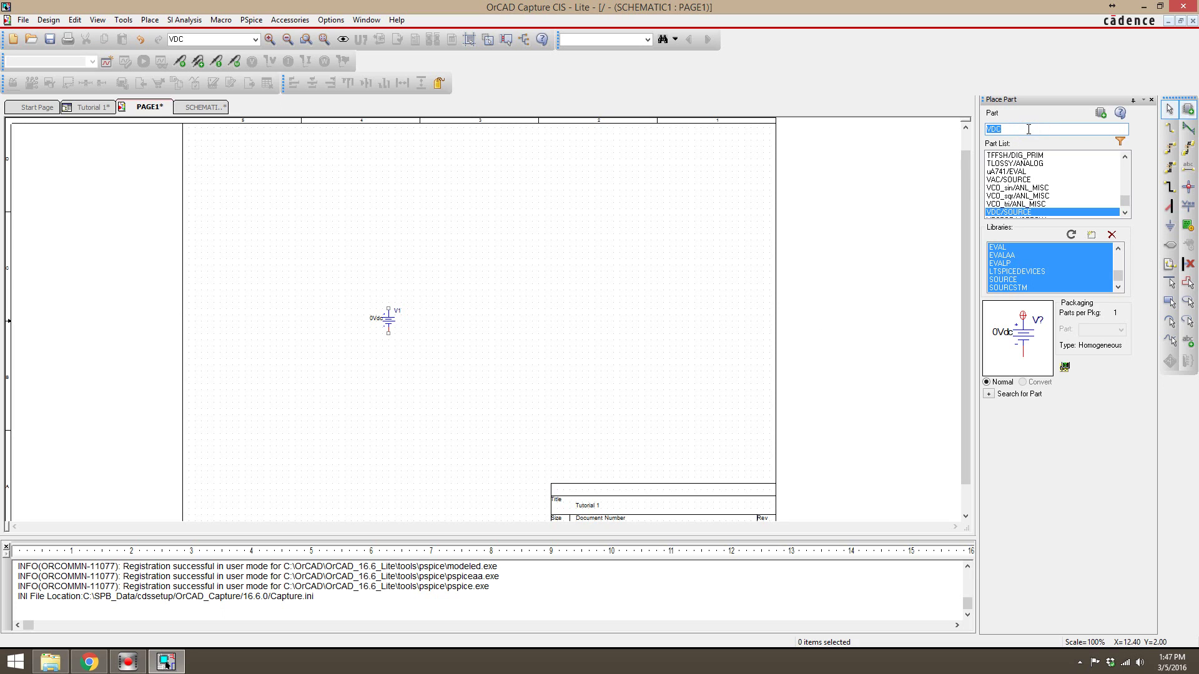
{"action": "type", "text": "r"}
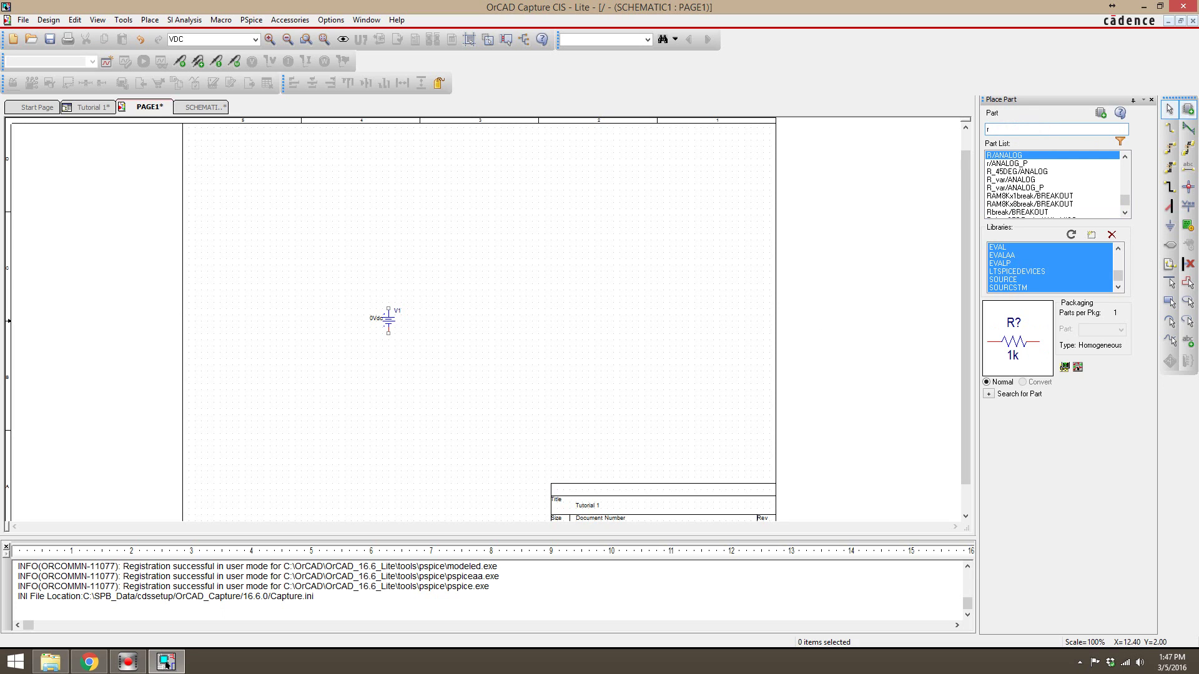
{"action": "double_click", "coordinate": [1022, 156]}
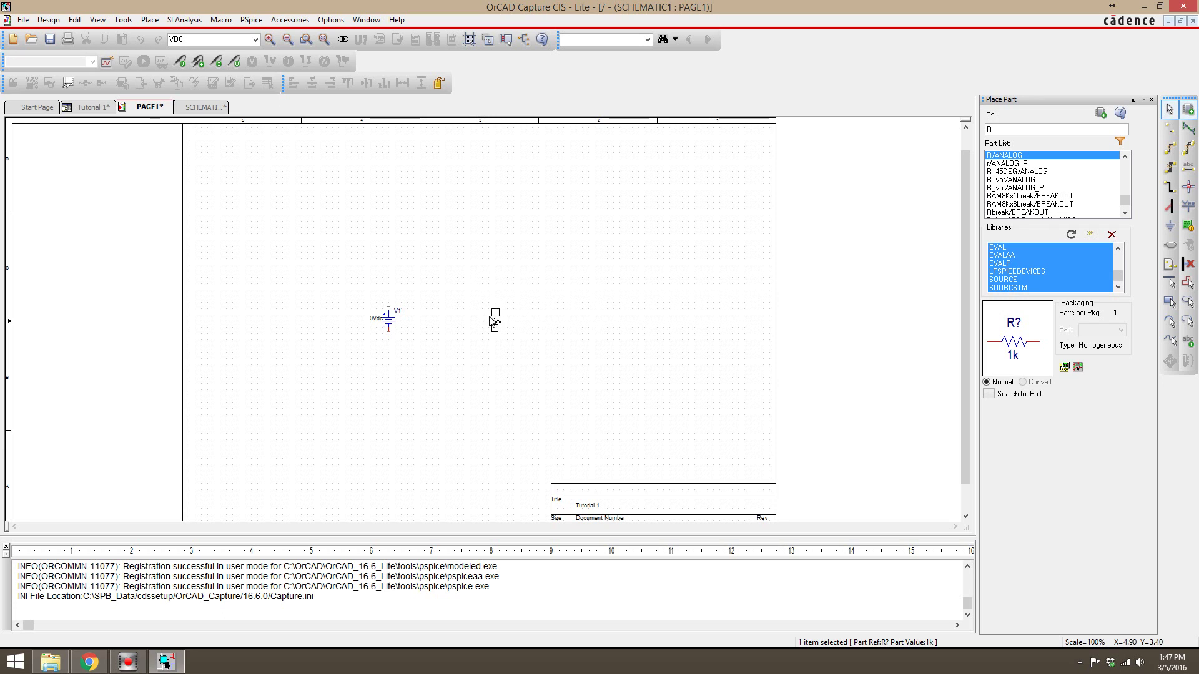
{"action": "key", "text": "r"}
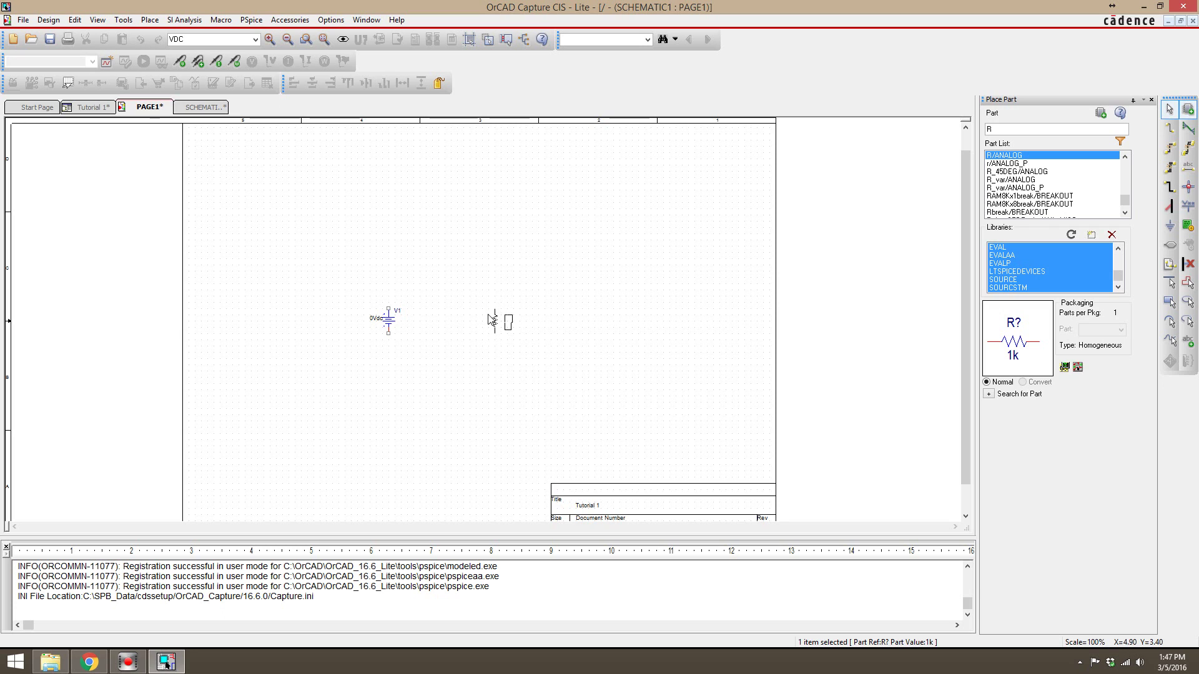
{"action": "left_click", "coordinate": [490, 319]}
{"action": "key", "text": "Escape"}
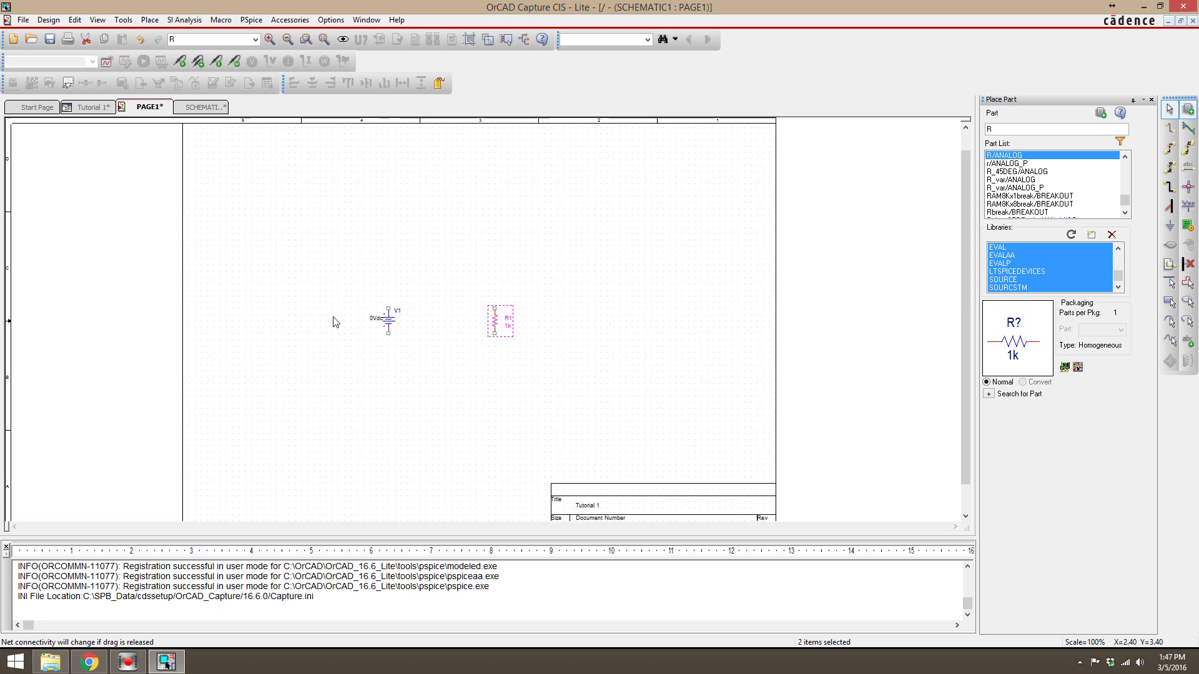
{"action": "scroll", "coordinate": [334, 321], "scroll_direction": "up", "scroll_amount": 1}
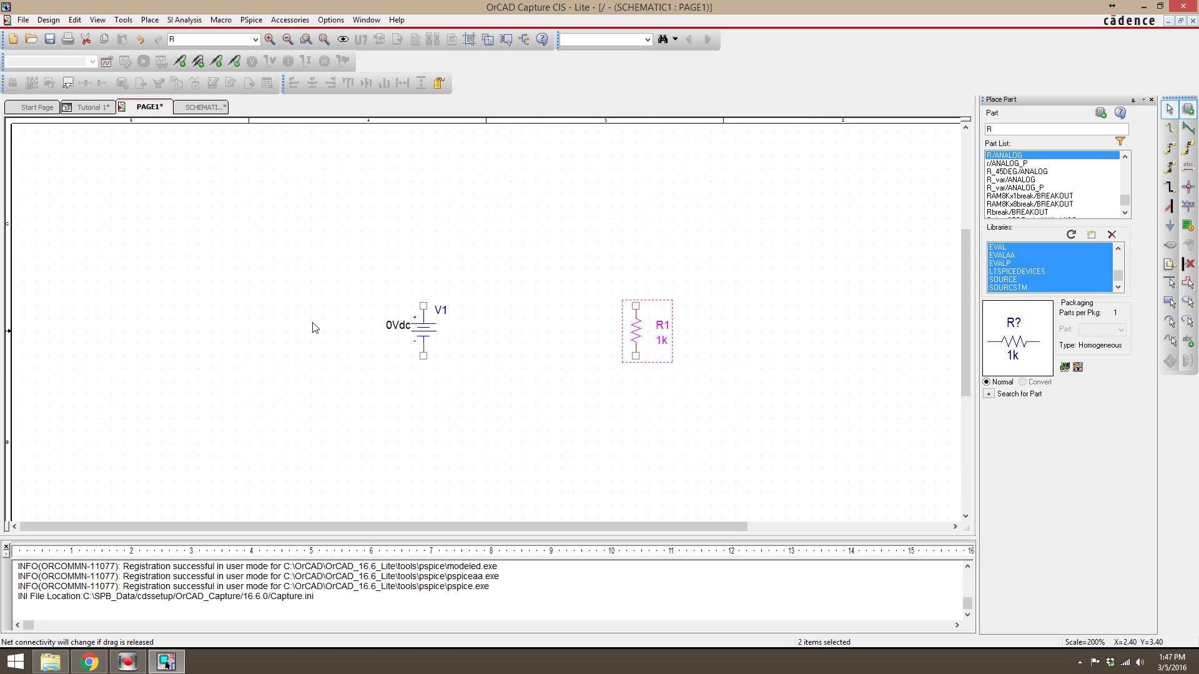
{"action": "scroll", "coordinate": [314, 328], "scroll_direction": "down", "scroll_amount": 1}
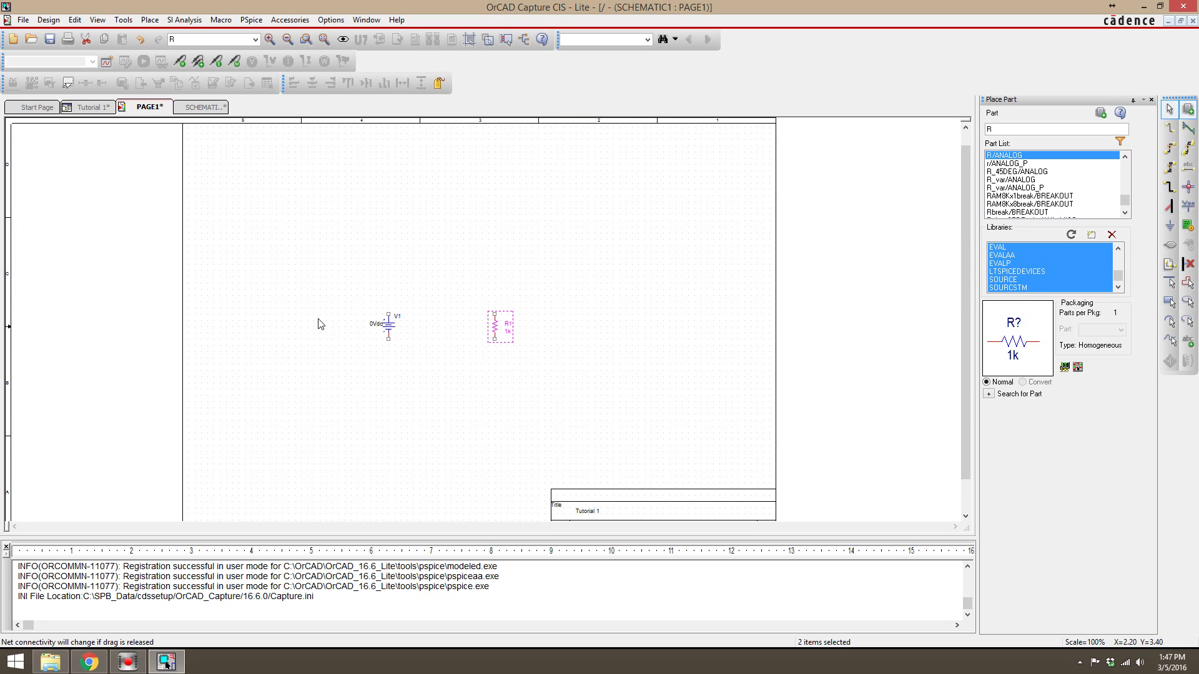
{"action": "scroll", "coordinate": [480, 326], "scroll_direction": "up", "scroll_amount": 1}
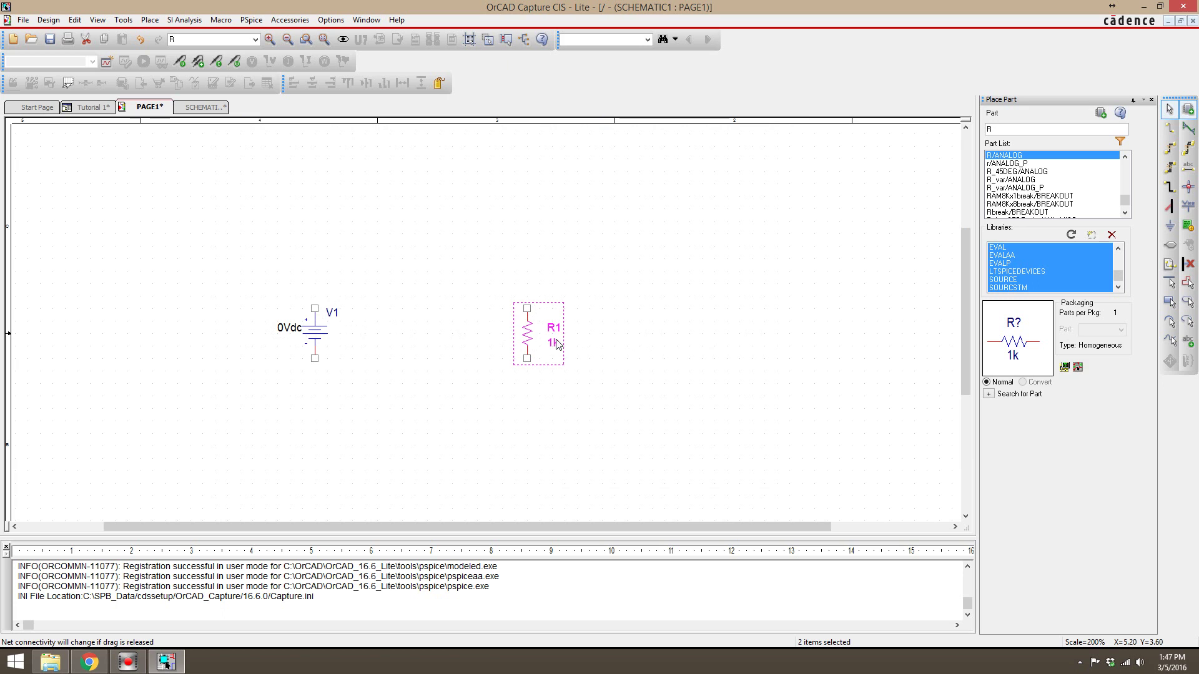
Edit V1's value label from 0Vdc to 10Vdc
{"action": "double_click", "coordinate": [284, 330]}
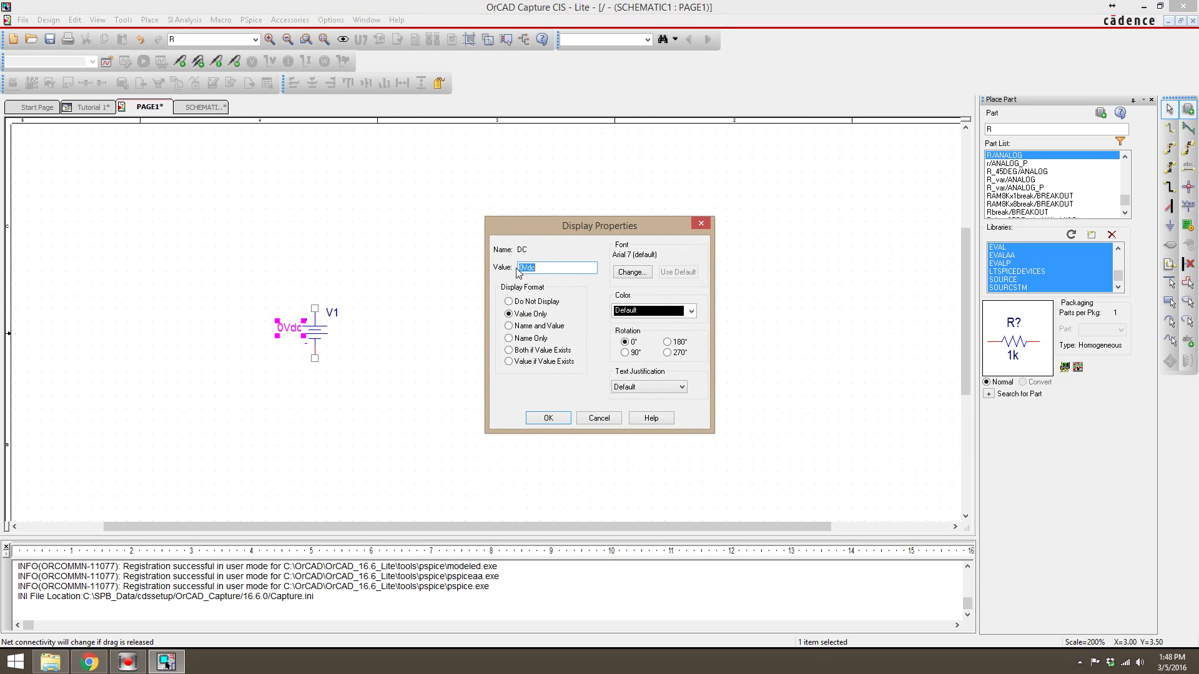
{"action": "left_click", "coordinate": [520, 266]}
{"action": "type", "text": "1"}
{"action": "left_click", "coordinate": [549, 418]}
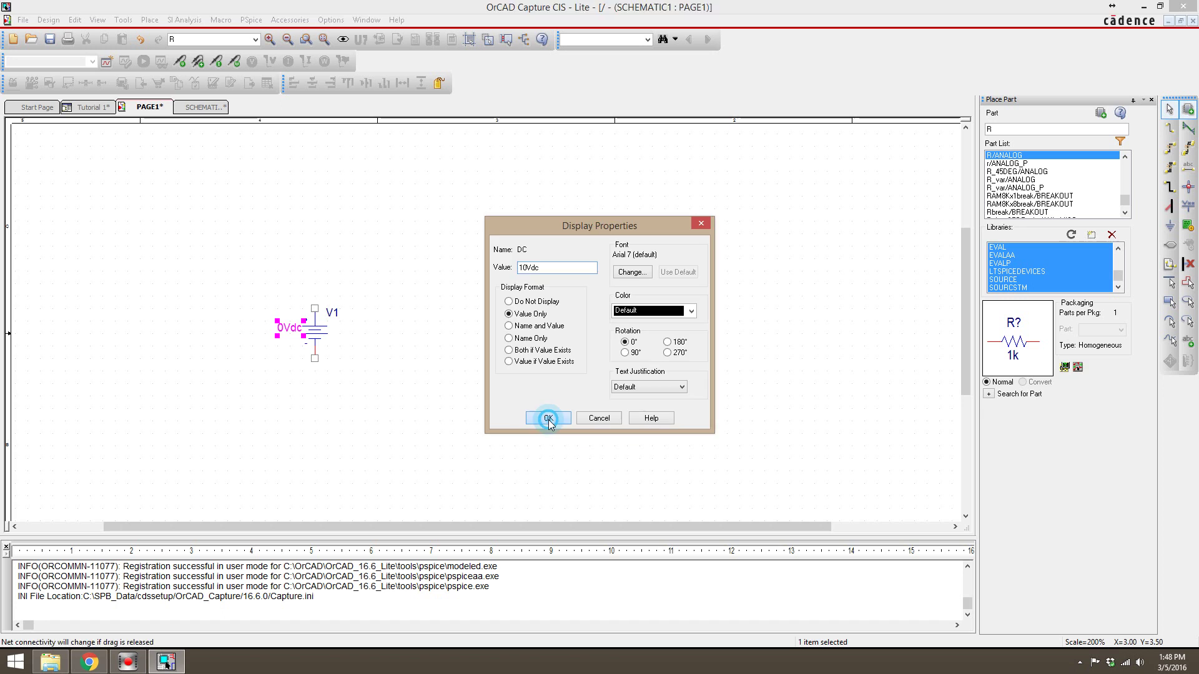
{"action": "left_click", "coordinate": [541, 434]}
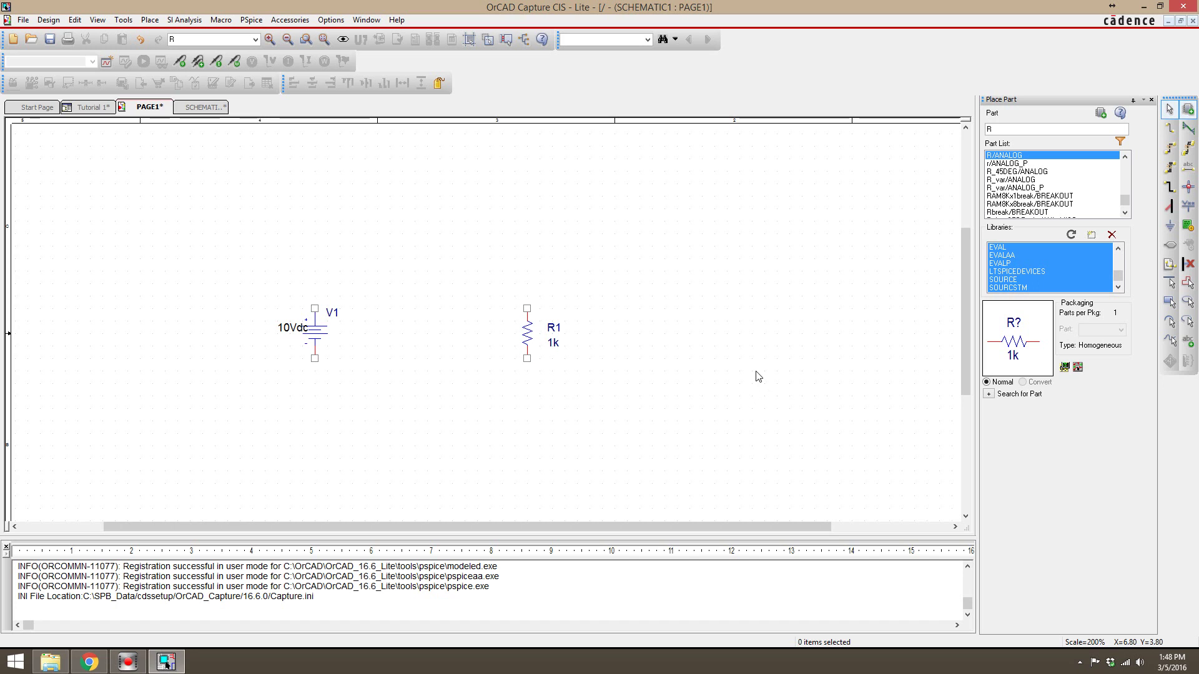
Draw wires from V1's top pin to R1's top pin and from R1's bottom pin back to V1's bottom pin
{"action": "left_click", "coordinate": [1171, 131]}
{"action": "left_click", "coordinate": [315, 308]}
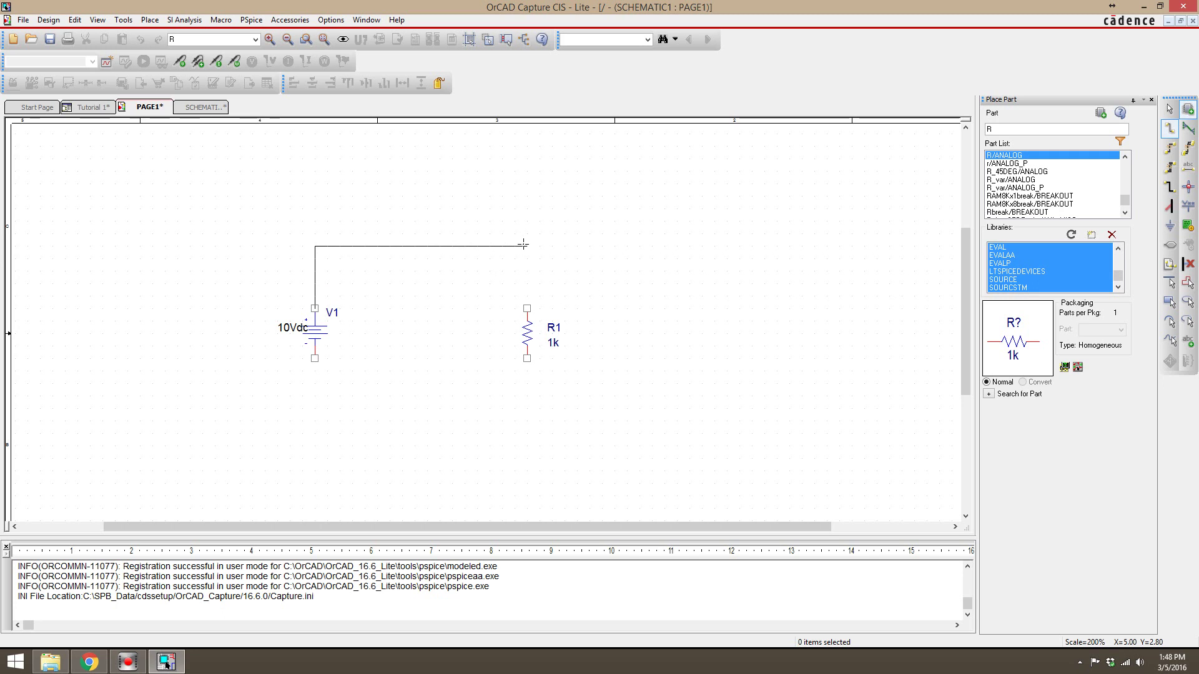
{"action": "left_click", "coordinate": [527, 249]}
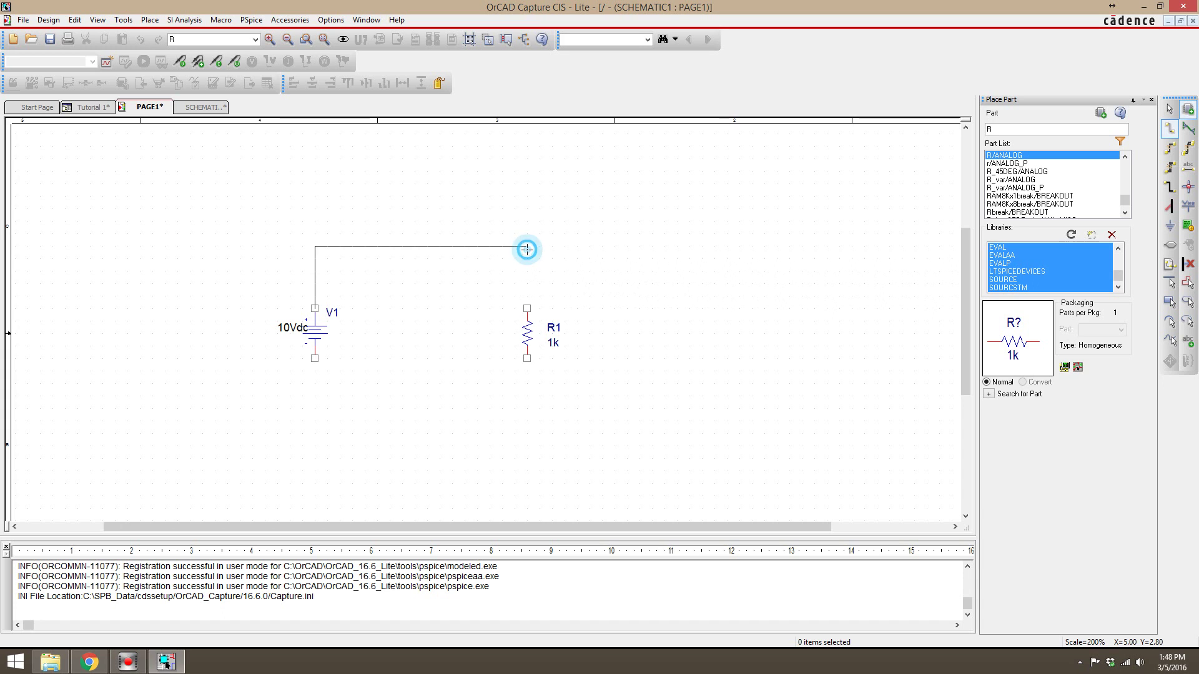
{"action": "left_click", "coordinate": [527, 307]}
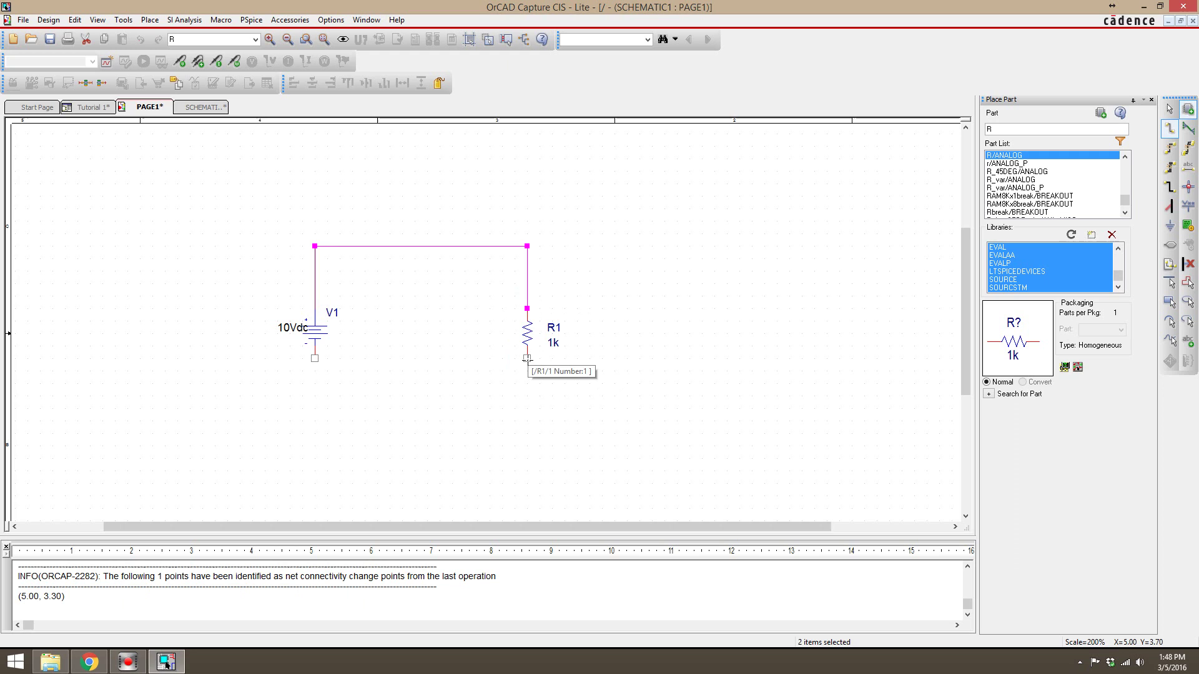
{"action": "left_click", "coordinate": [527, 360]}
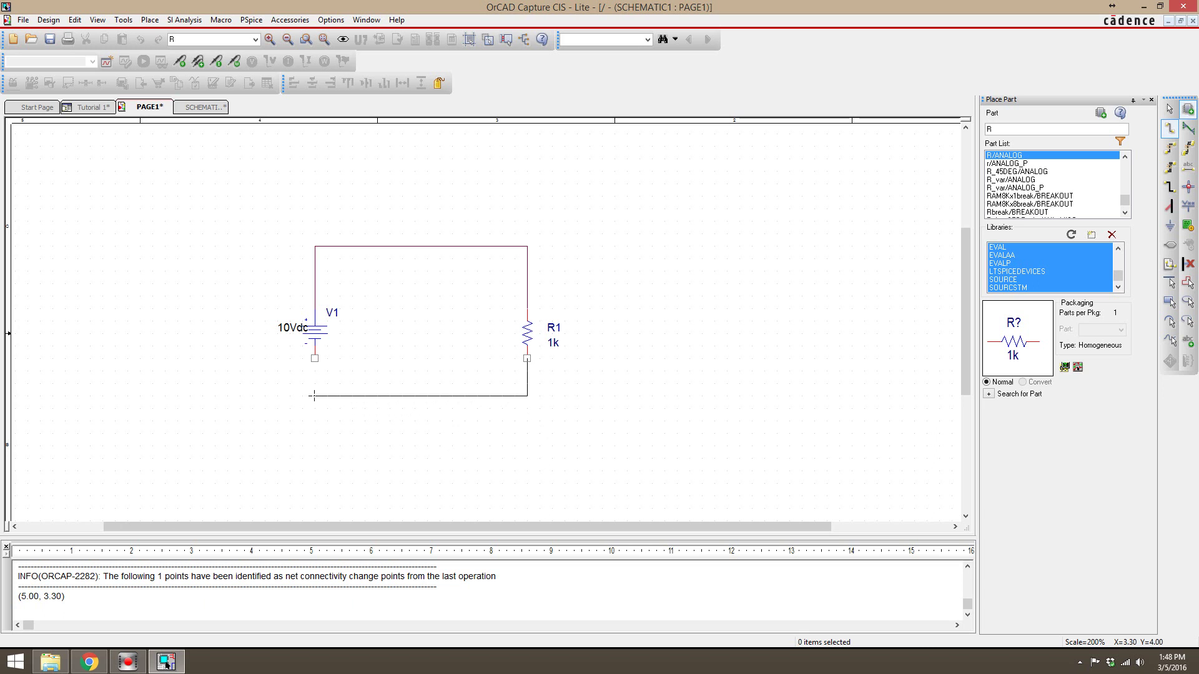
{"action": "left_click", "coordinate": [314, 395]}
{"action": "left_click", "coordinate": [314, 359]}
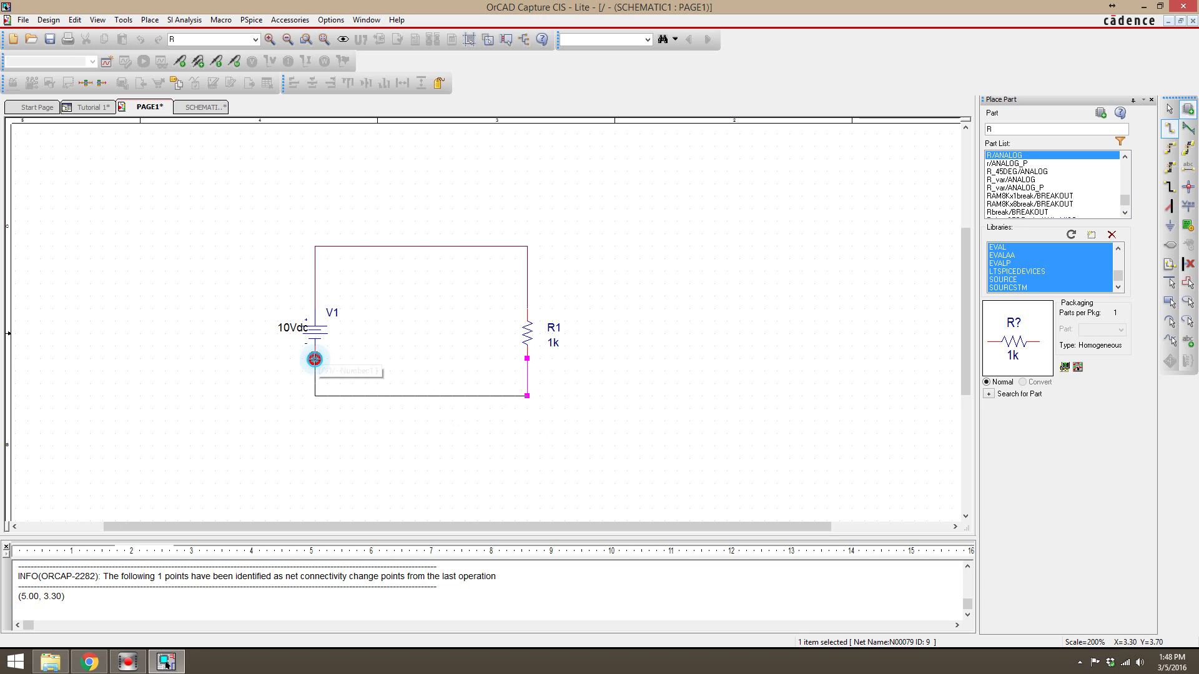
{"action": "left_click", "coordinate": [314, 359]}
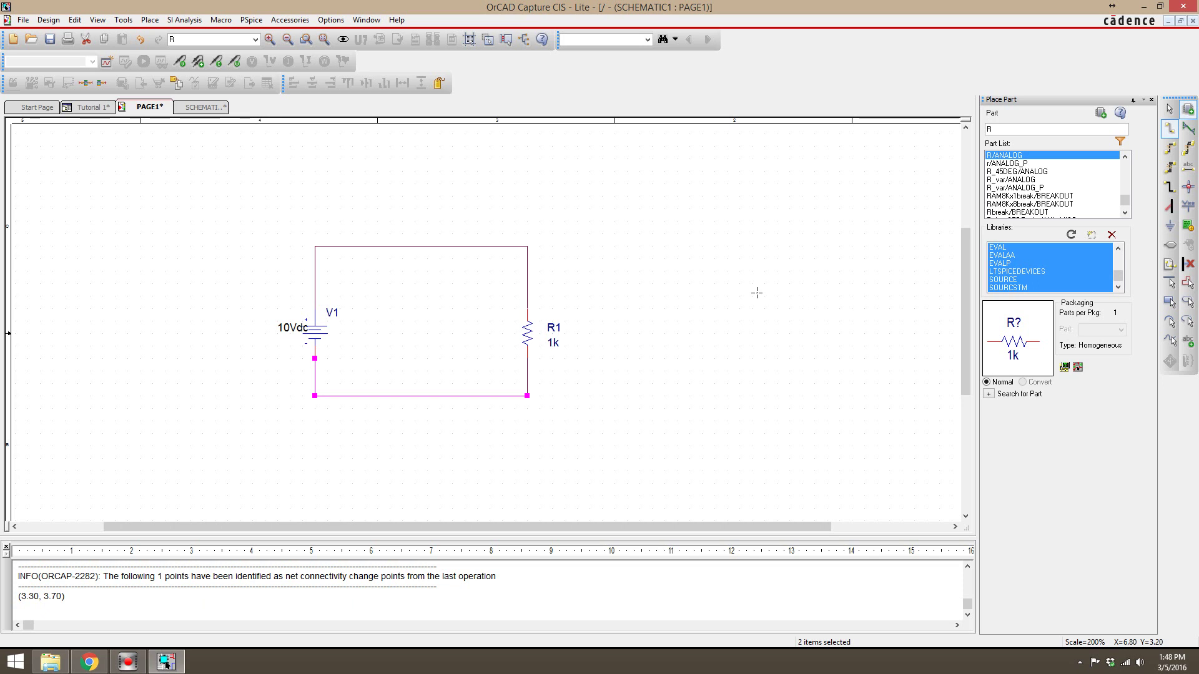
{"action": "key", "text": "Escape"}
Place the 0/CAPSYM ground symbol on the loop's bottom wire
{"action": "left_click", "coordinate": [1170, 228]}
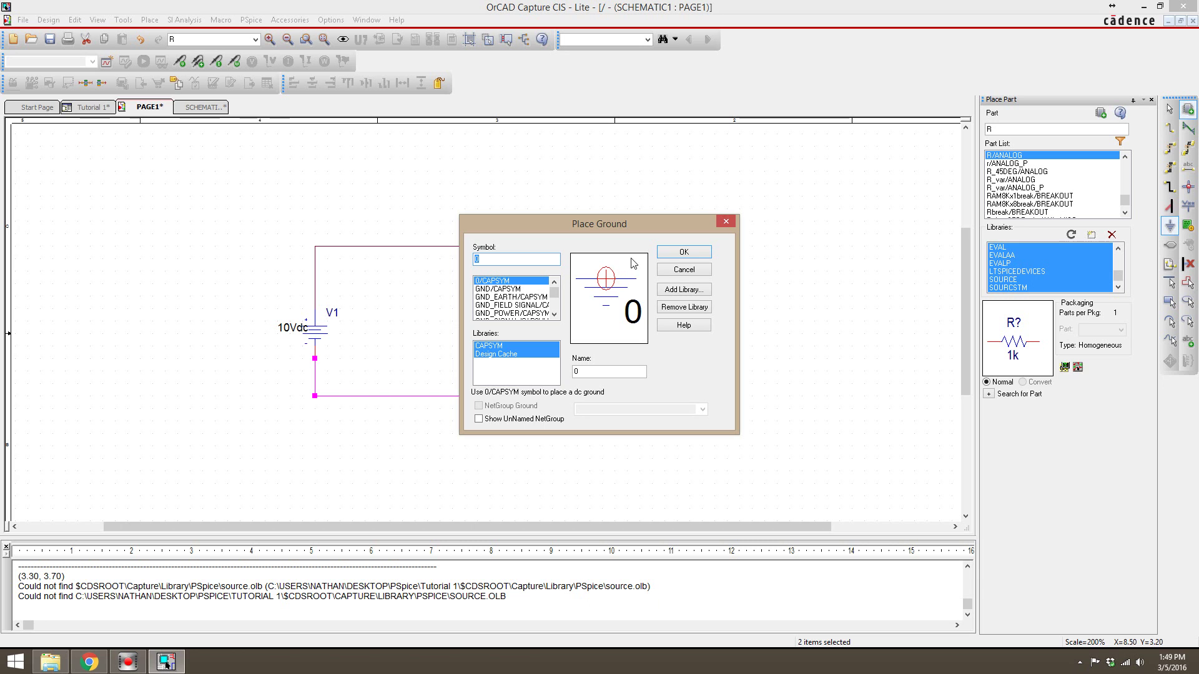
{"action": "left_click", "coordinate": [669, 253]}
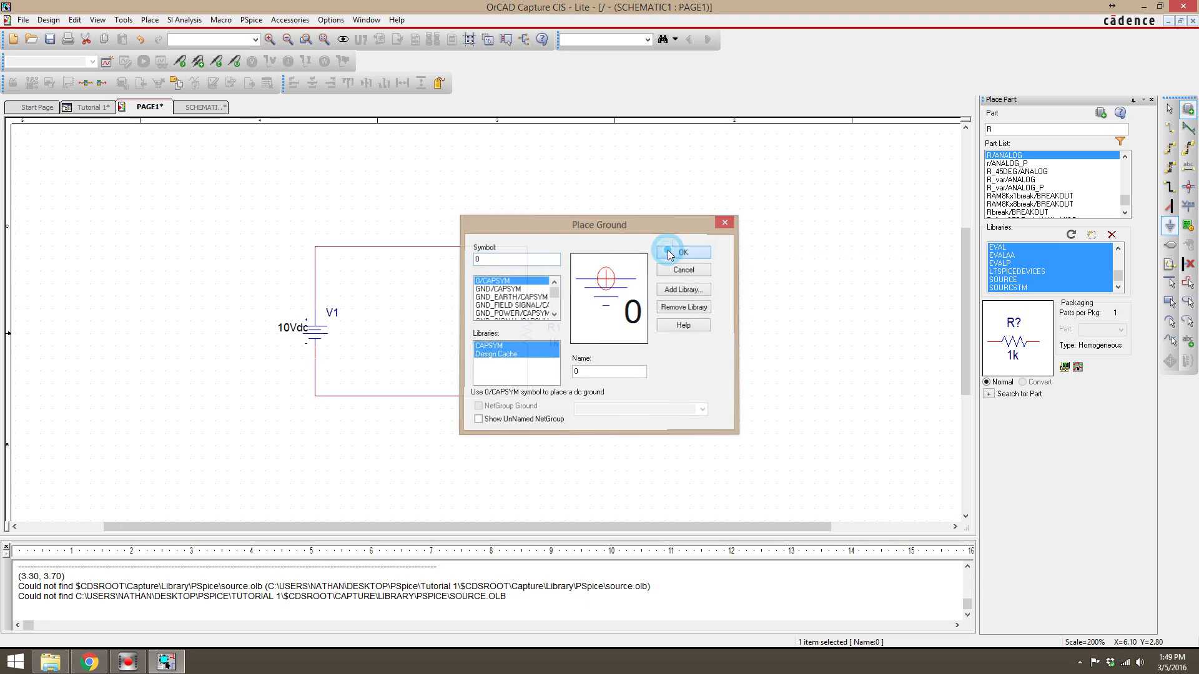
{"action": "left_click", "coordinate": [413, 411]}
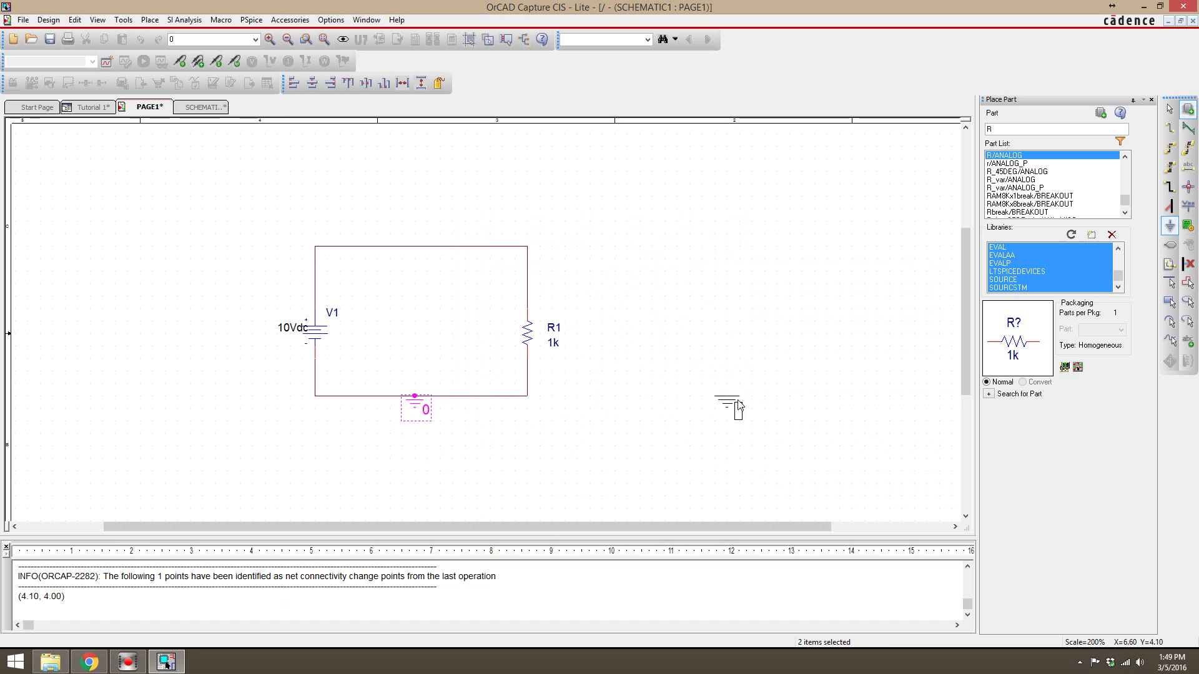
{"action": "key", "text": "Escape"}
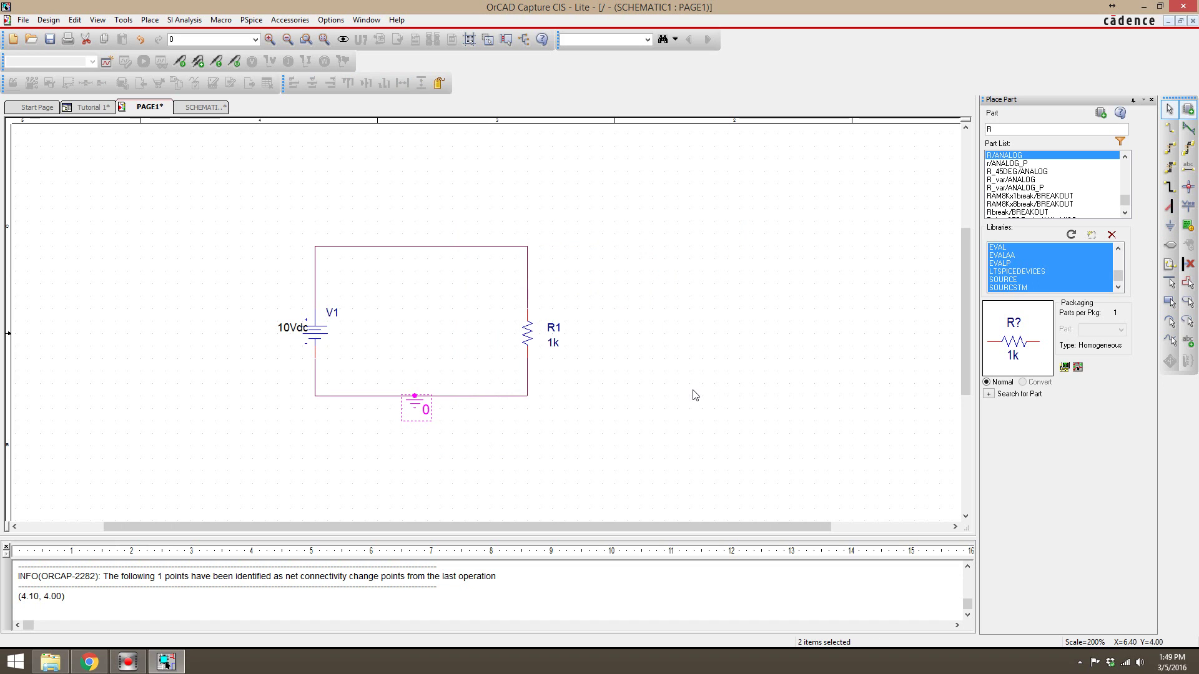